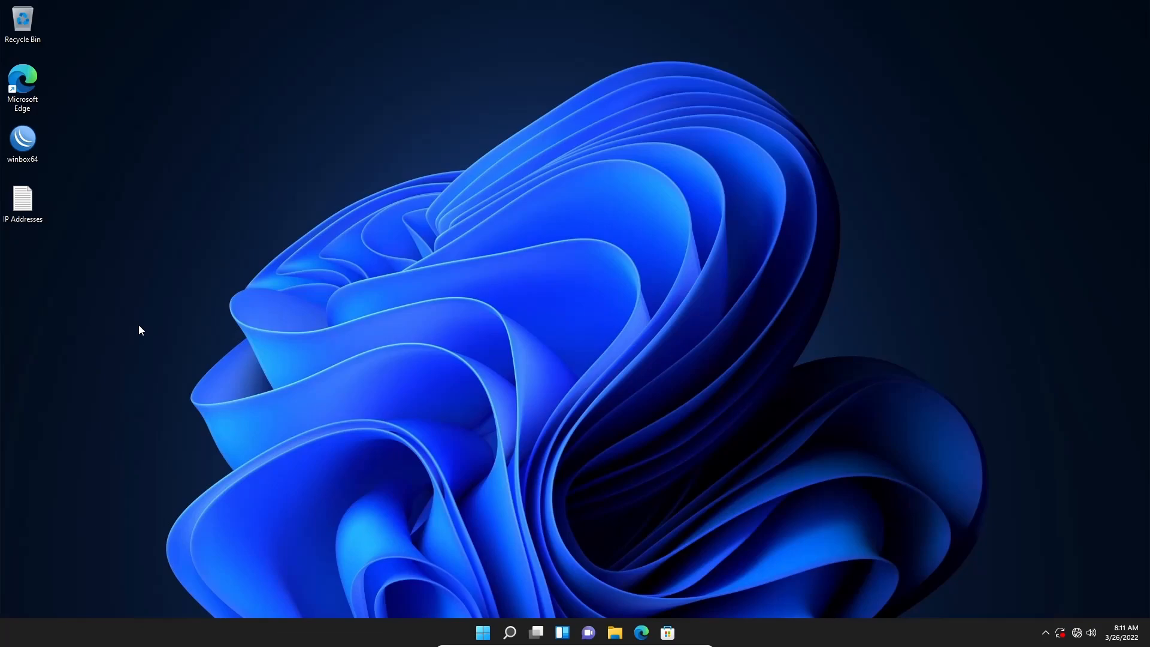
Review the ISP's IP address, subnet, gateway and DNS values in the IP Addresses text file
double_click(32, 209)
left_click_drag(499, 311, 404, 273)
left_click(511, 283)
left_click_drag(551, 273, 432, 283)
left_click(507, 293)
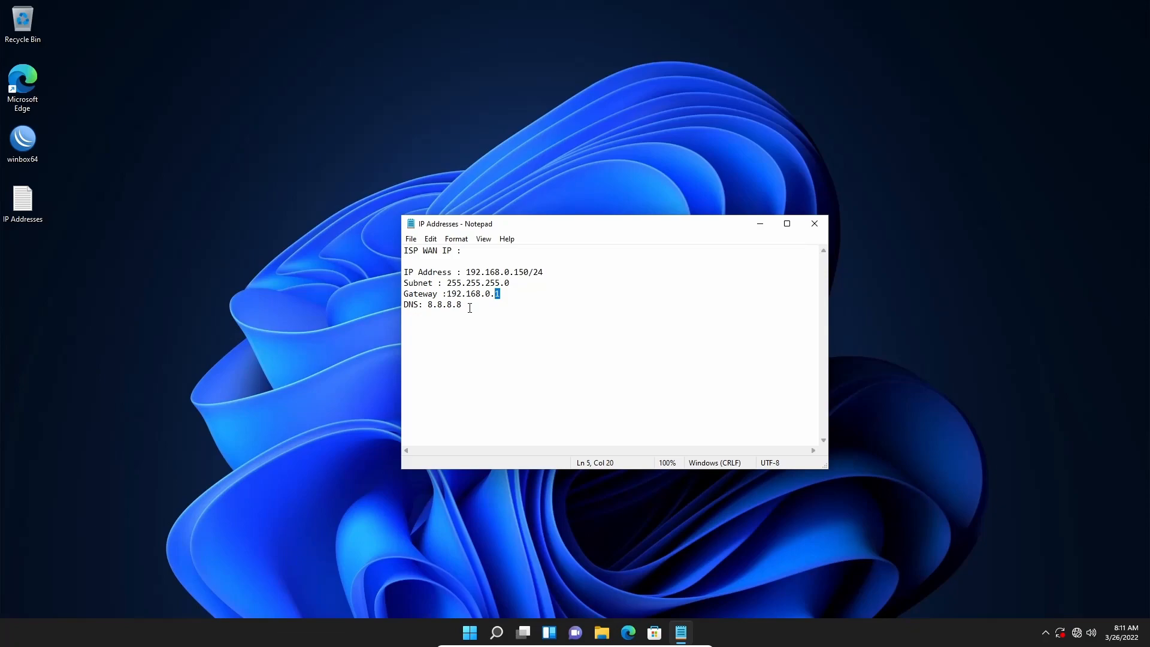
left_click(760, 224)
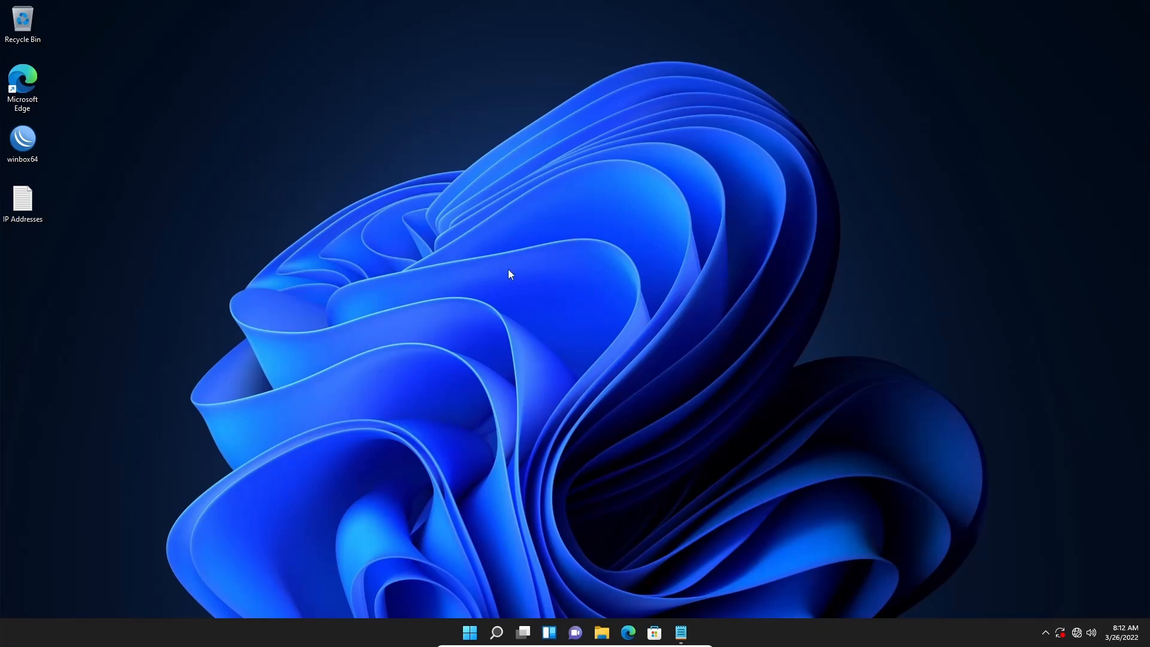
Switch to WinBox, connect to the neighbor router with MAC address 08:00:27:47:A8:BD using the saved login, and maximize its session window
double_click(23, 142)
left_click(370, 323)
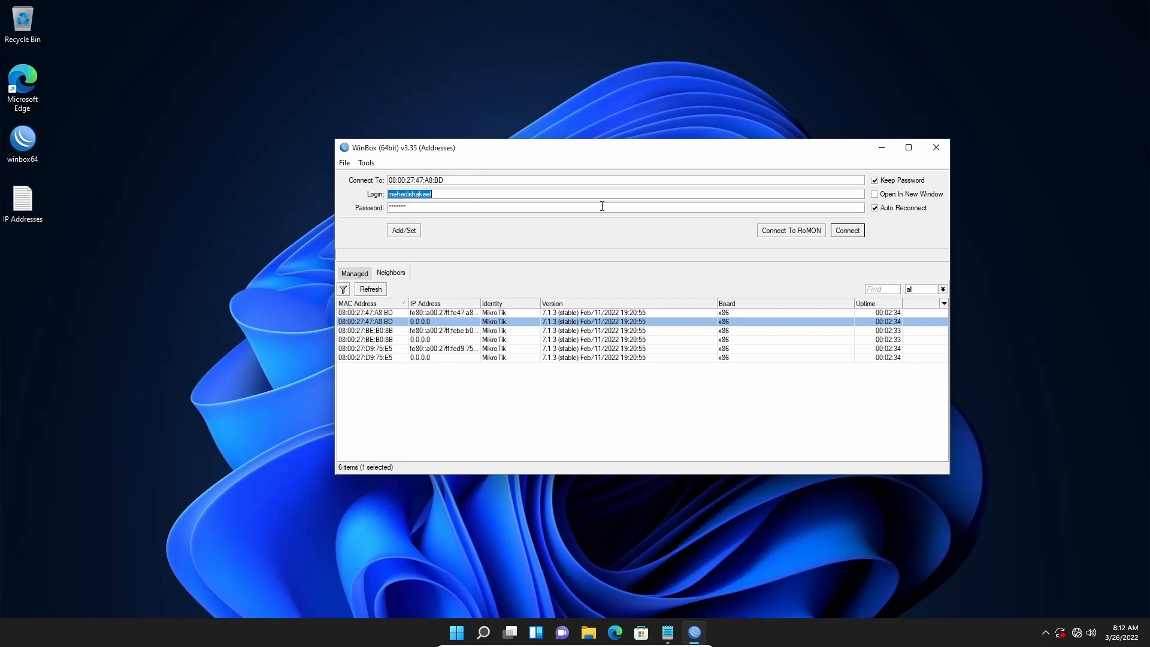
left_click(848, 231)
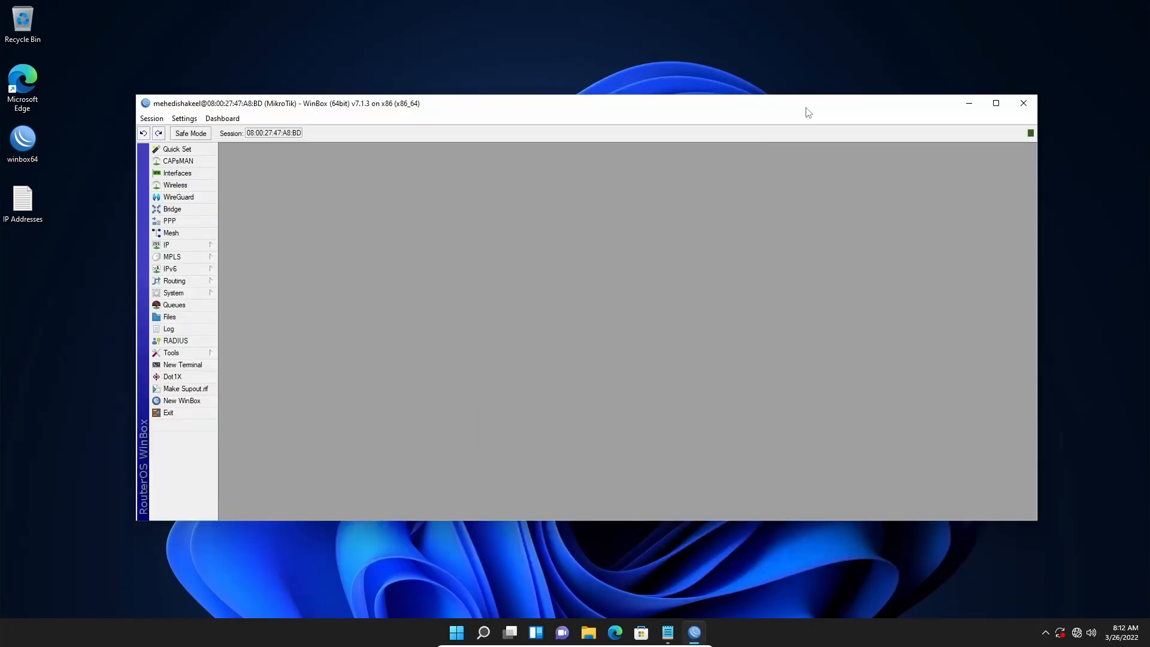
left_click(996, 103)
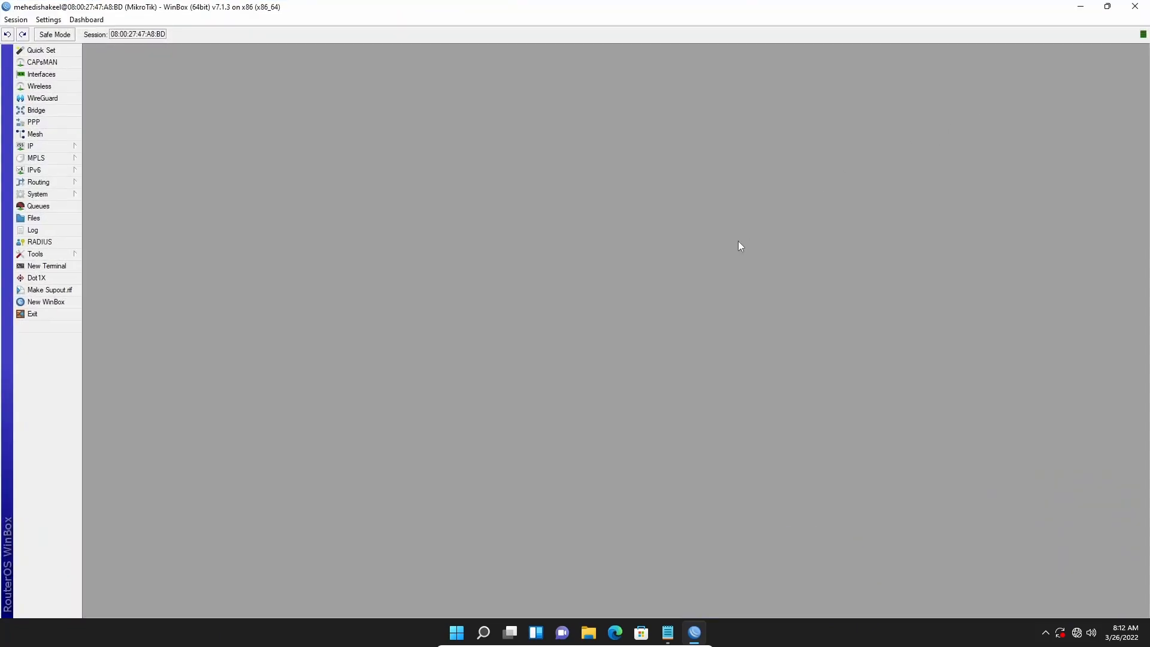
left_click(672, 630)
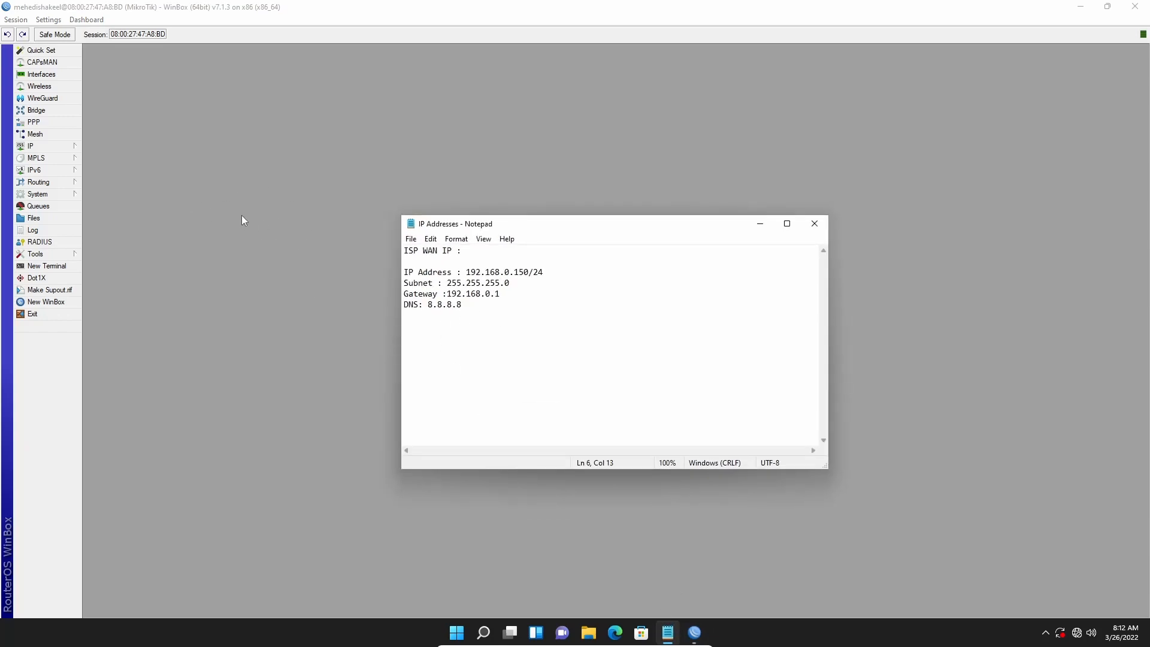
left_click(764, 229)
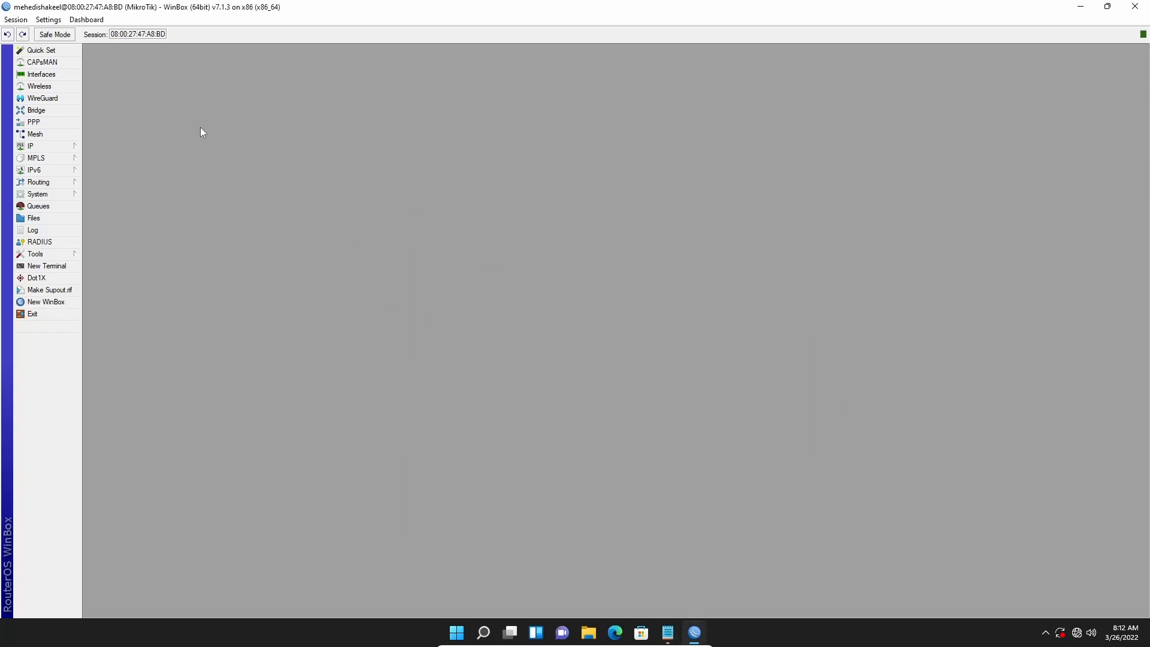
Rename the ether1 interface as ether1_WAN in the router's interface list
left_click(41, 75)
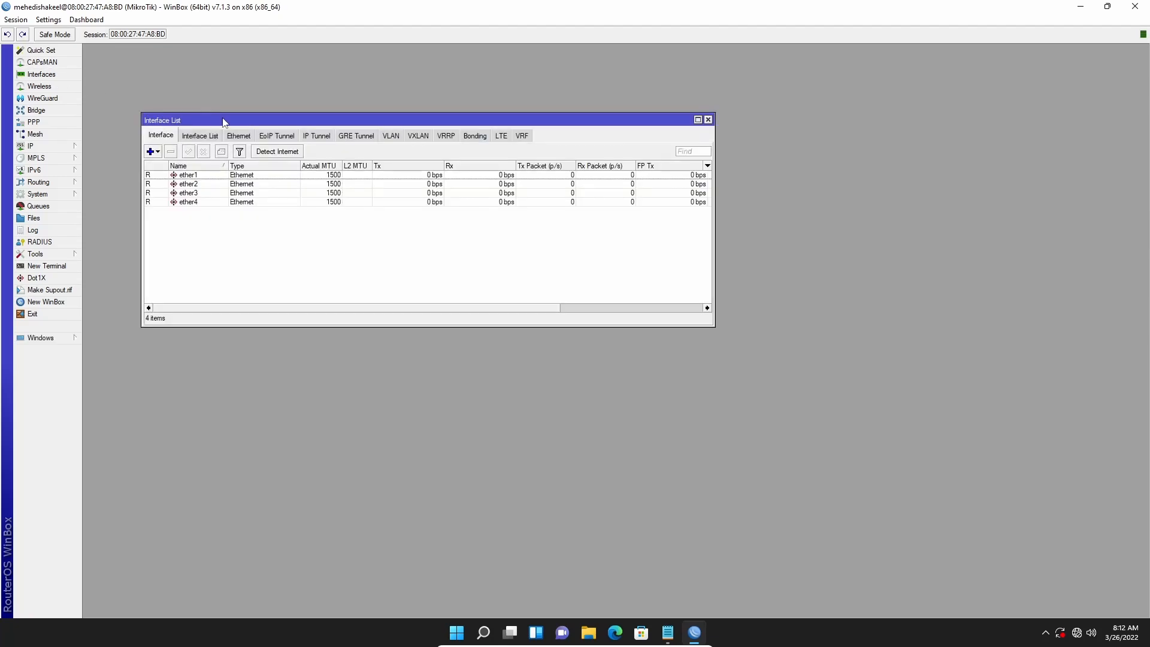
left_click_drag(222, 122, 293, 138)
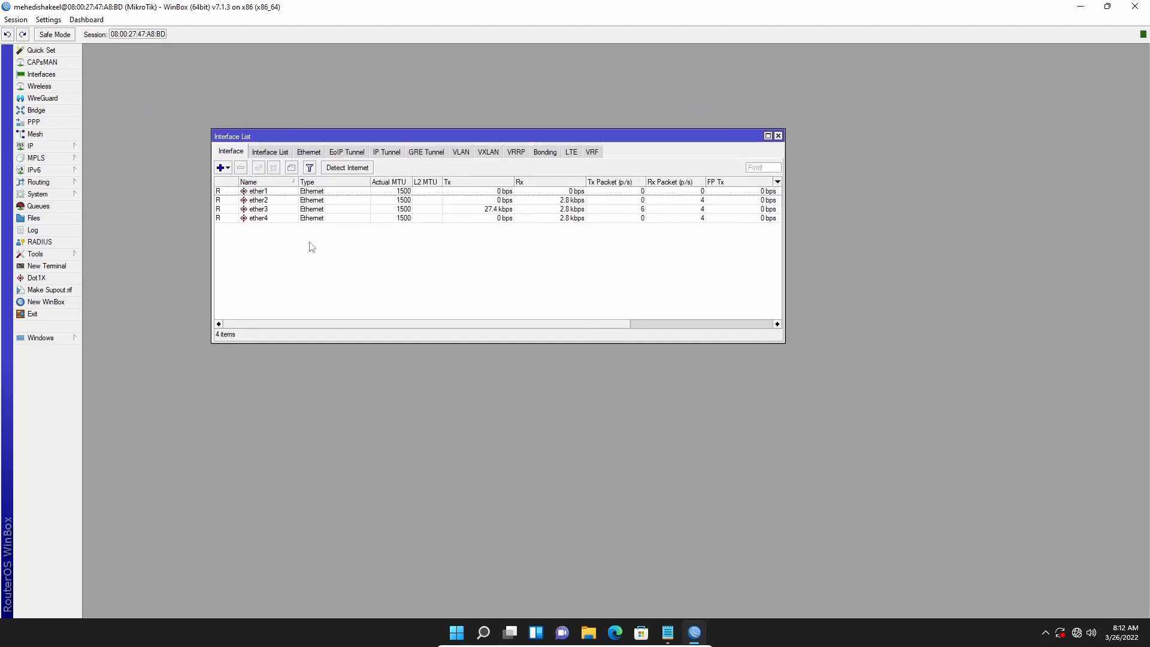
left_click(270, 202)
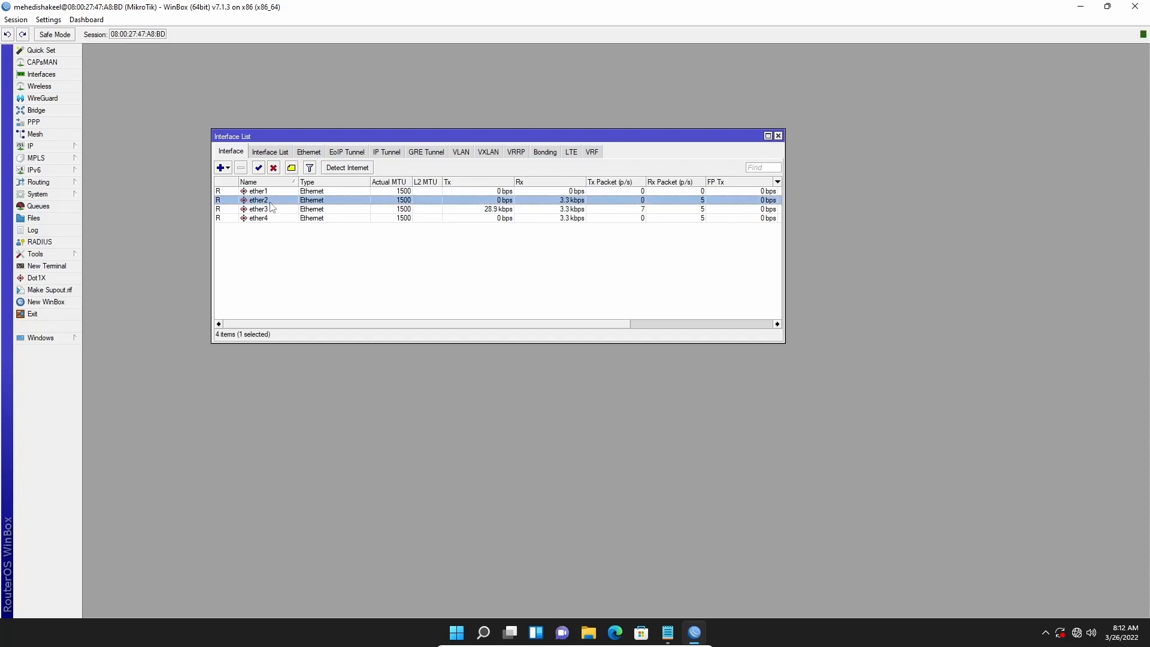
left_click(276, 192)
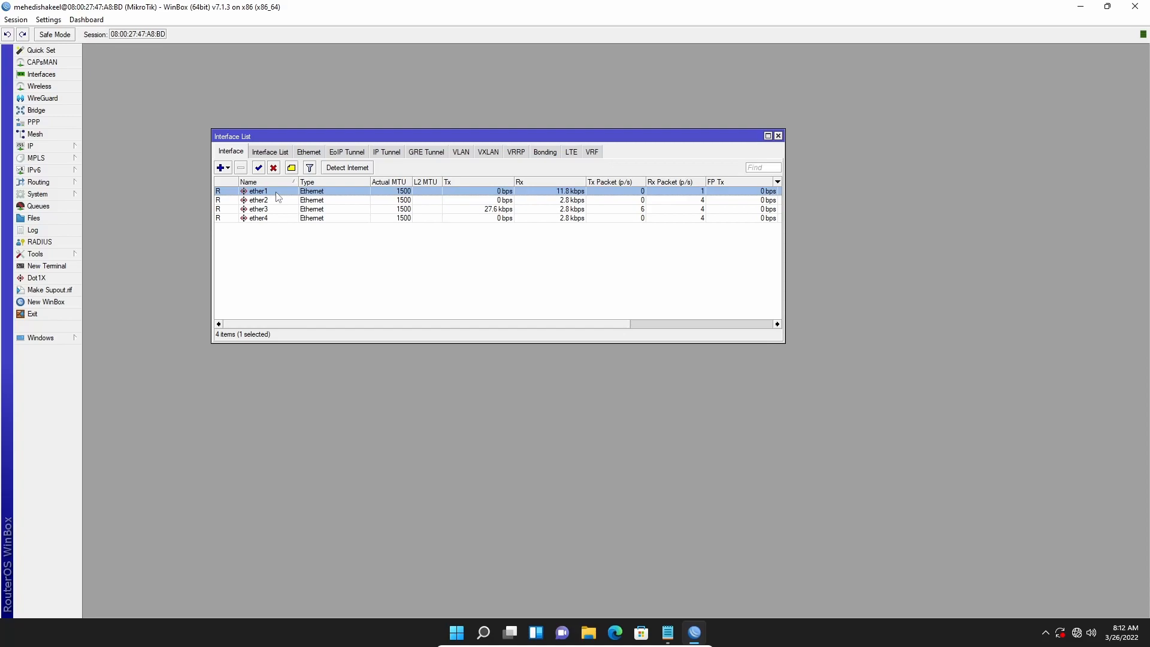
double_click(277, 193)
left_click(597, 235)
type("_WAN")
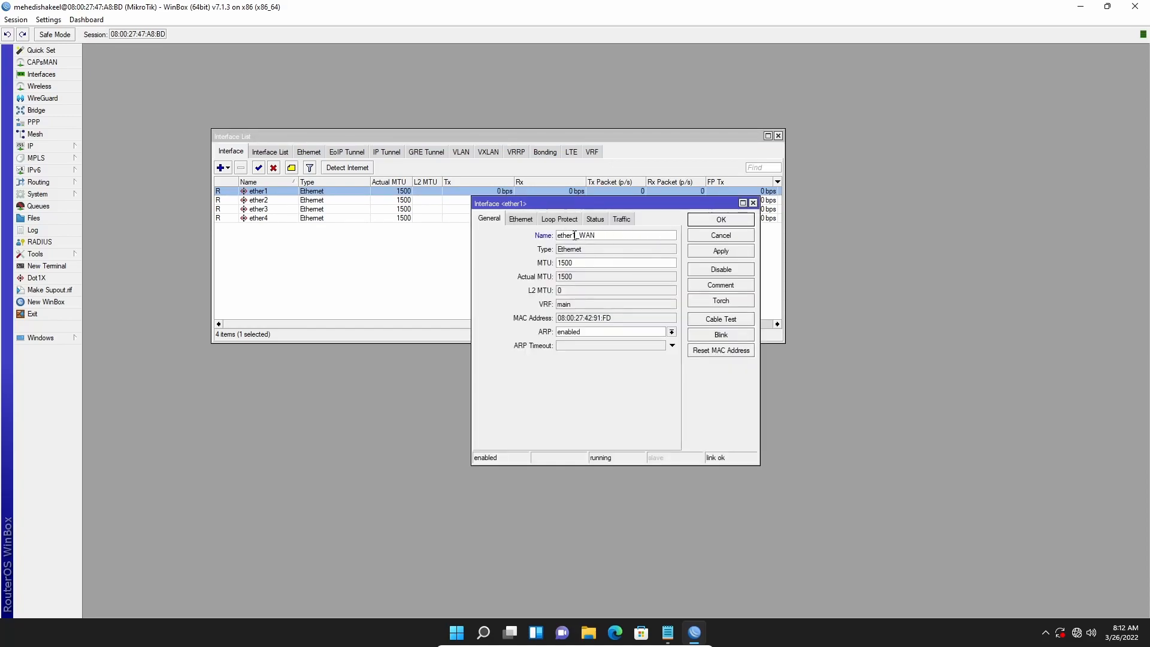
left_click(720, 252)
left_click(722, 219)
Rename the ether2 interface as ether2_LAN and close the interface list
double_click(276, 201)
left_click(611, 236)
type("_LAN")
left_click(721, 251)
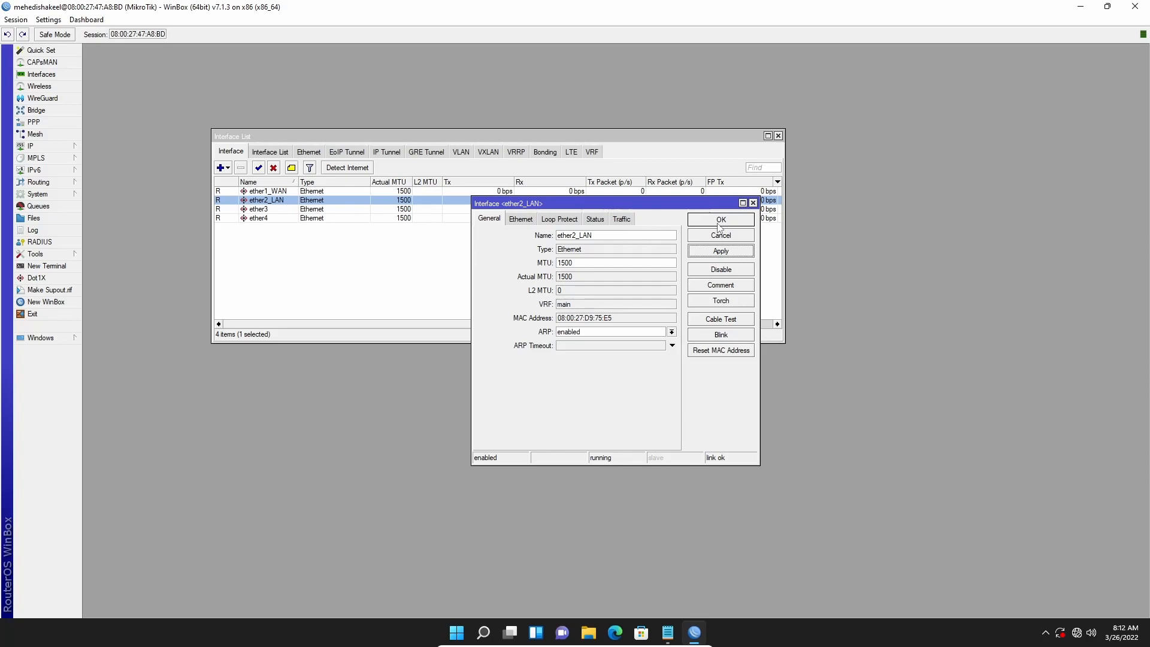
left_click(721, 220)
left_click(386, 276)
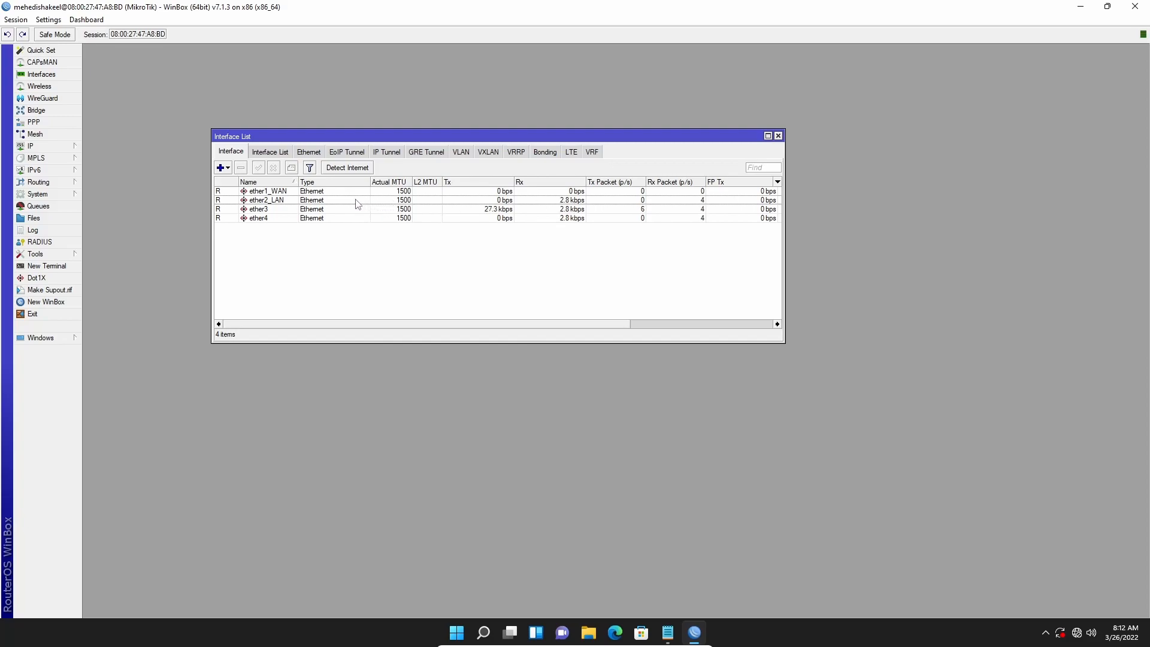
left_click(292, 191)
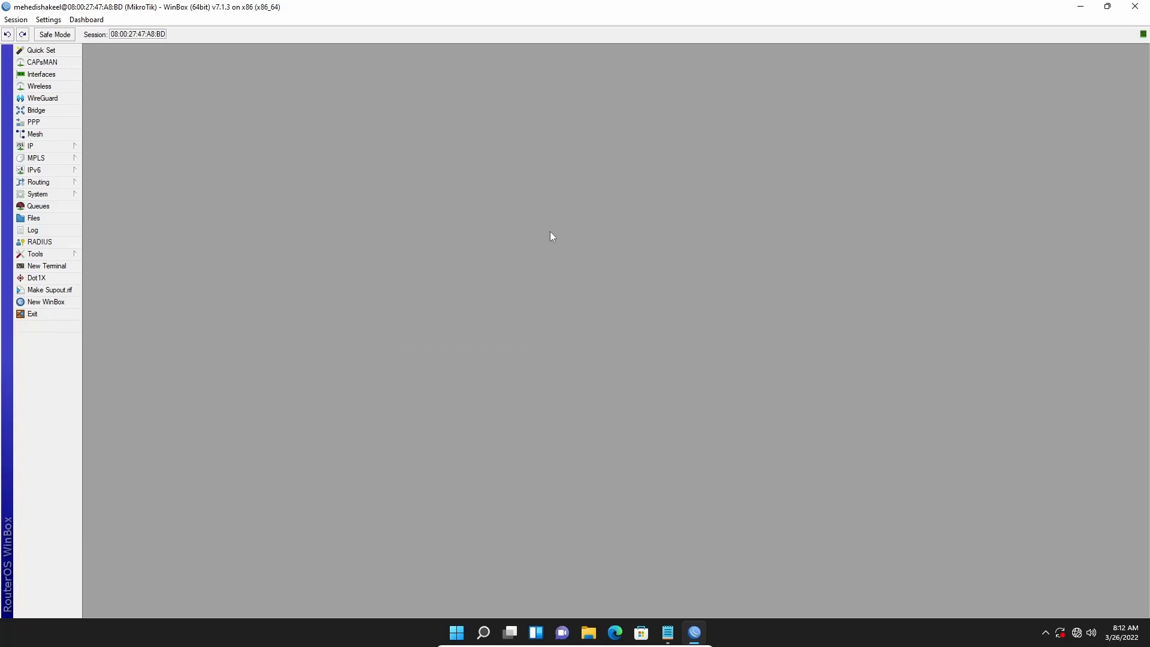
Add the ISP's IP address 192.168.0.150/24 to the ether1_WAN interface, checking it against the IP Addresses notes
left_click(53, 147)
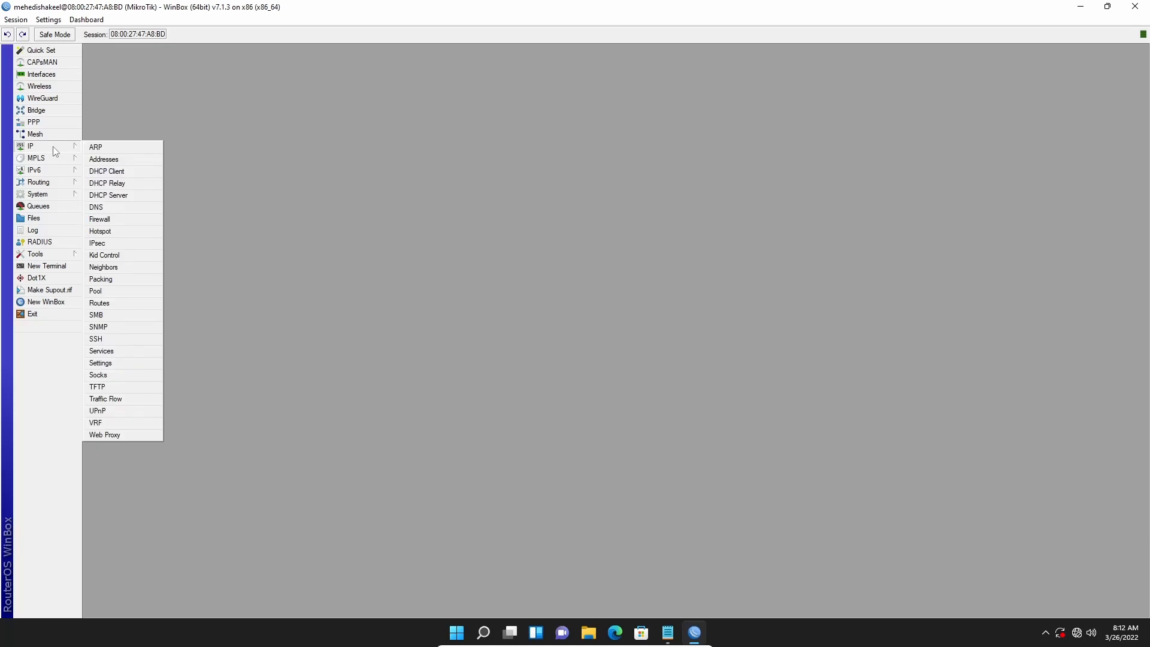
left_click(116, 158)
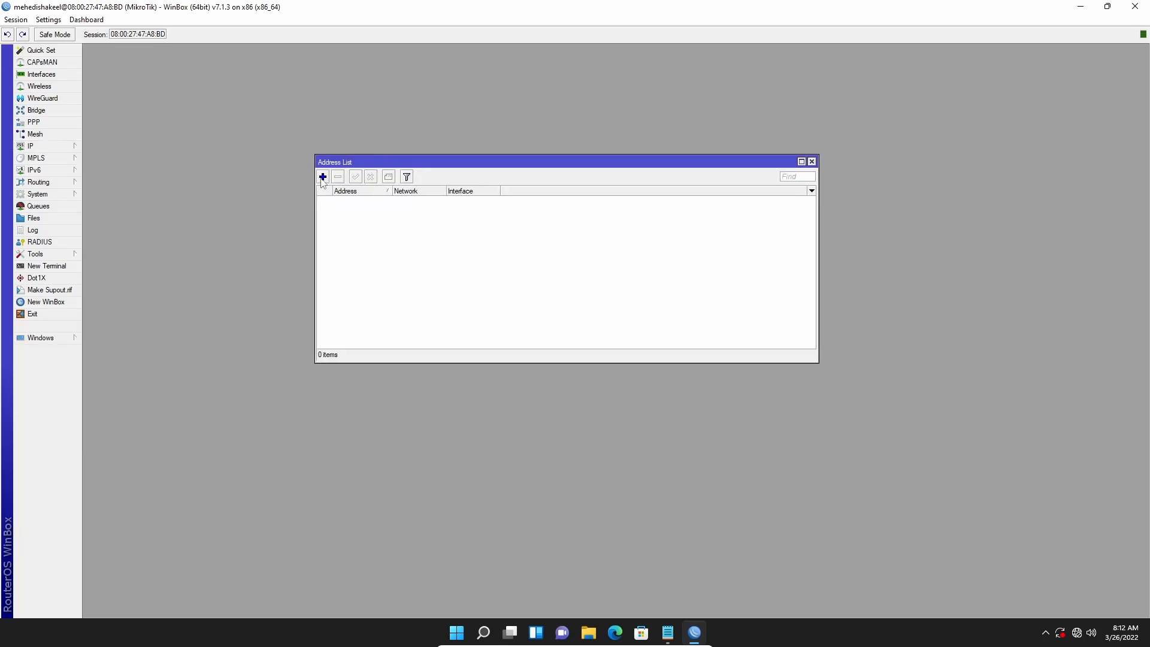
left_click(322, 177)
left_click(611, 280)
left_click_drag(612, 282, 558, 282)
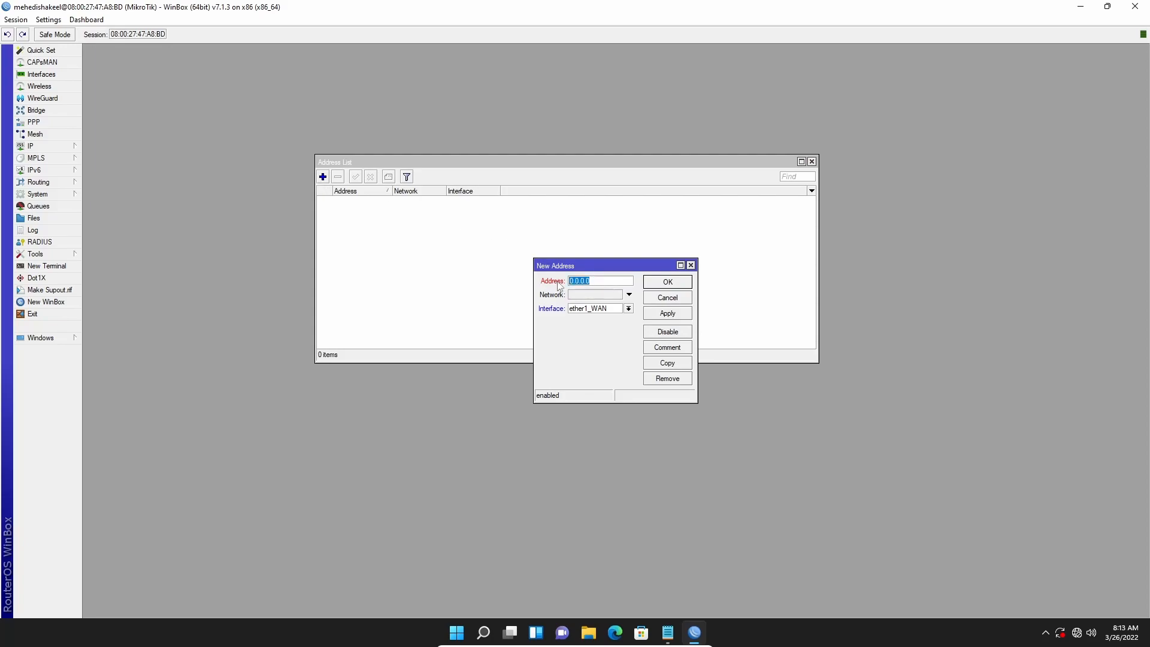
left_click(668, 633)
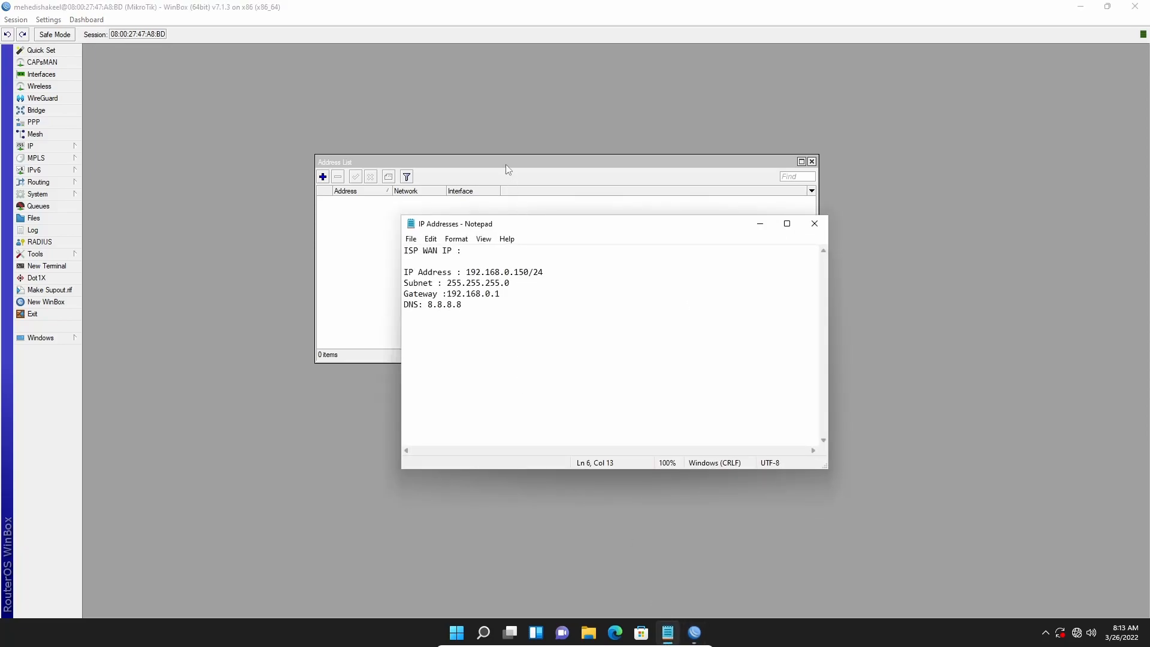
left_click(761, 224)
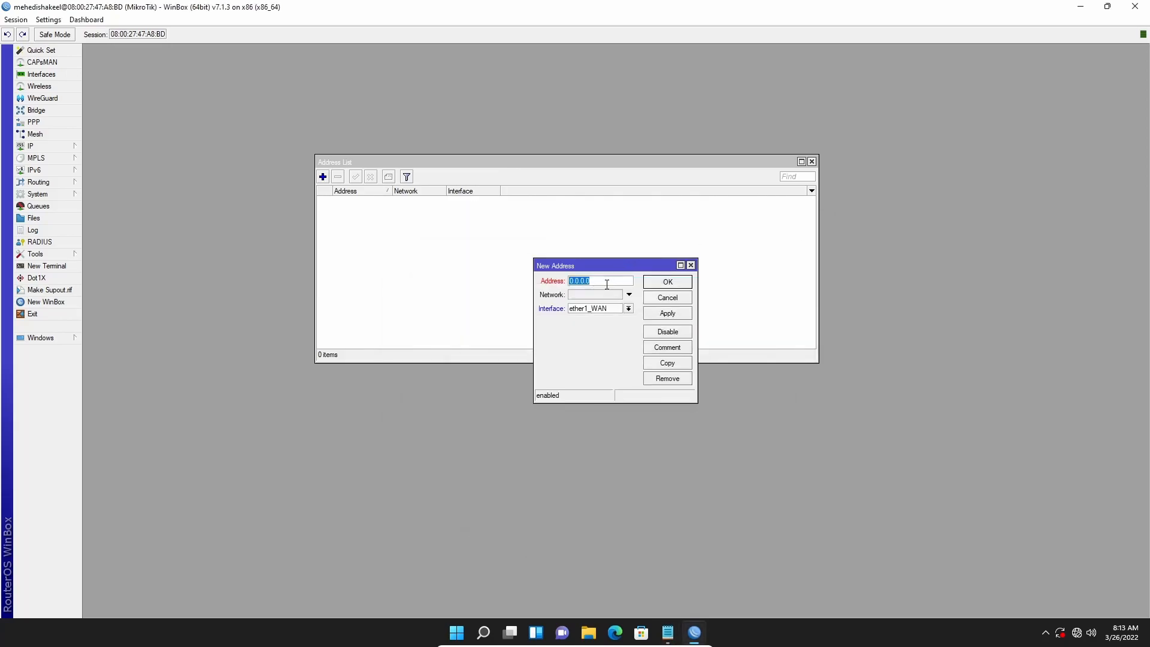
type("192.168.0.150/24")
left_click(641, 309)
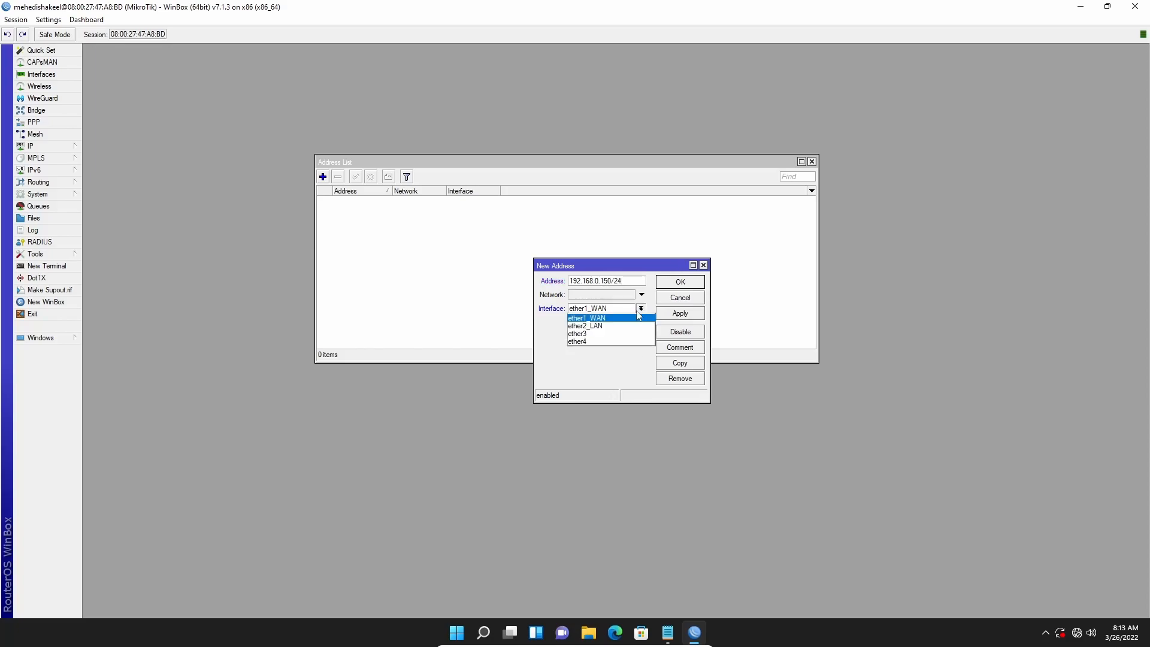
left_click(605, 319)
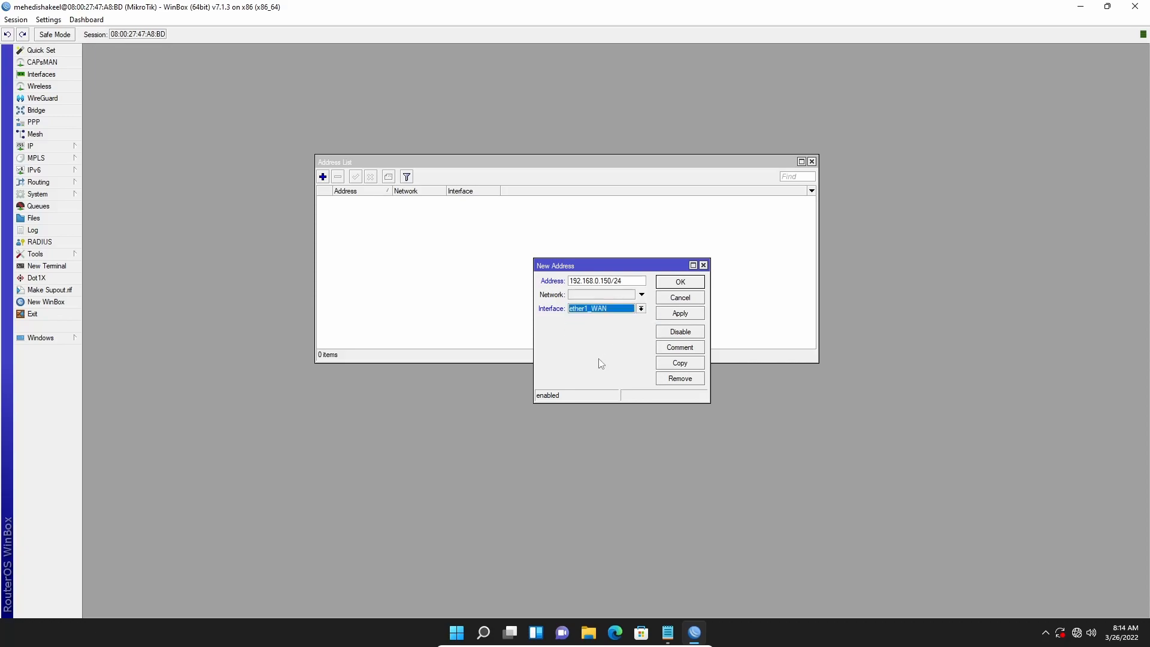
left_click(678, 316)
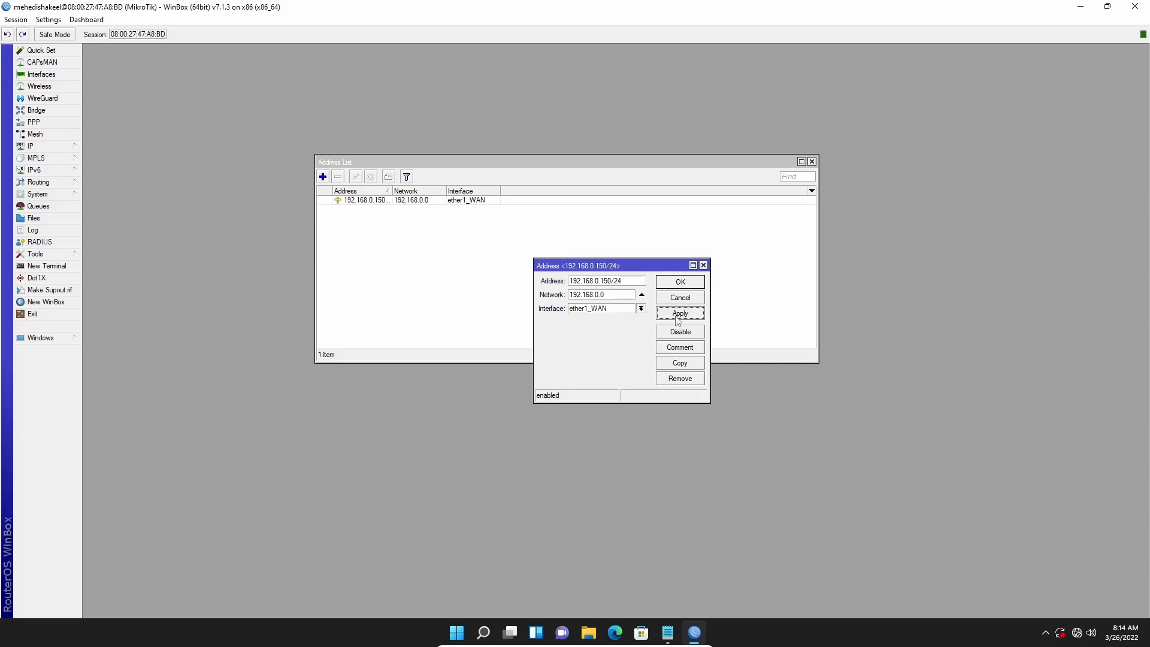
left_click(684, 285)
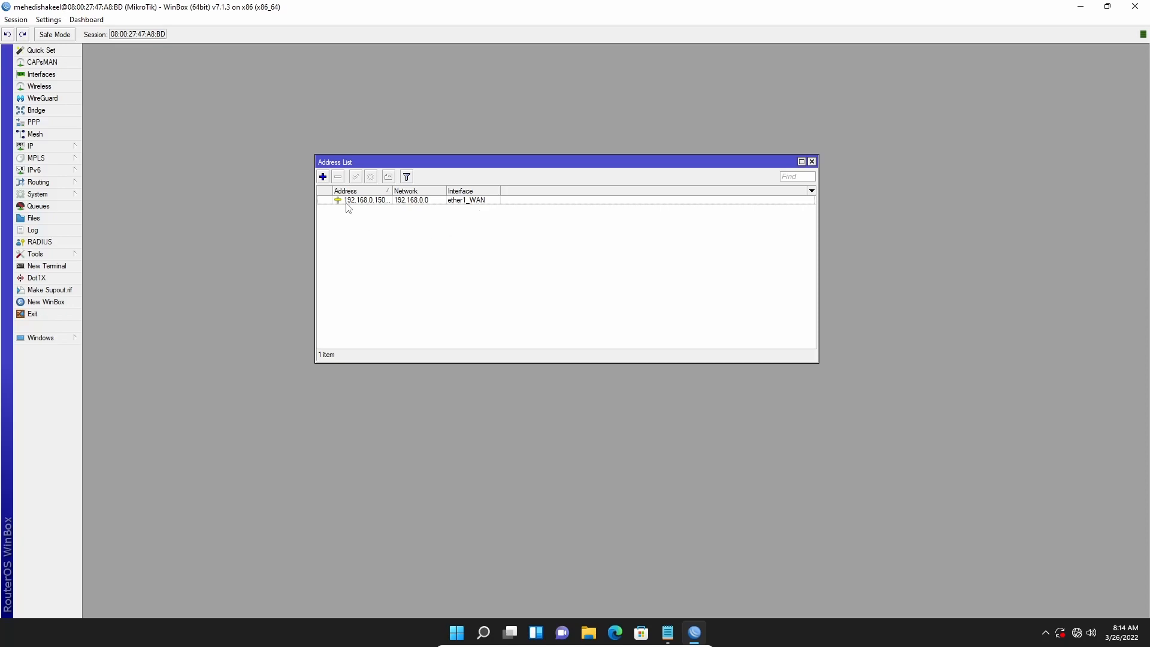
Add the IP address 192.168.1.1/24 to the ether2_LAN interface and widen the Address column to fit
left_click(323, 178)
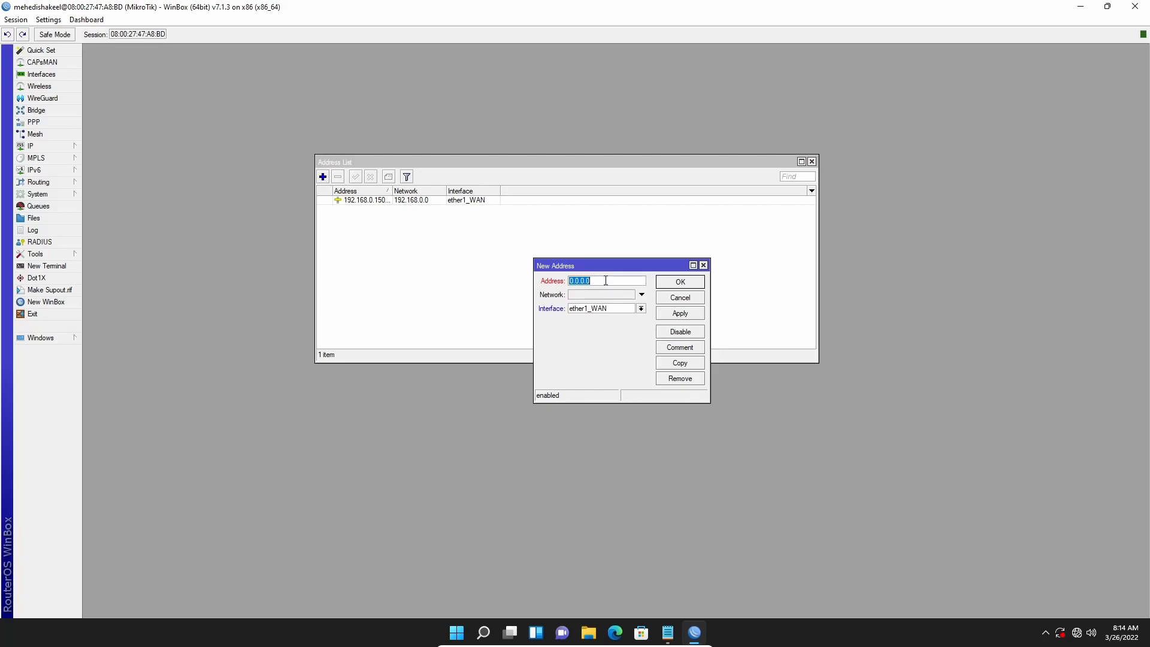
type("192.168.1.1/24")
left_click(640, 309)
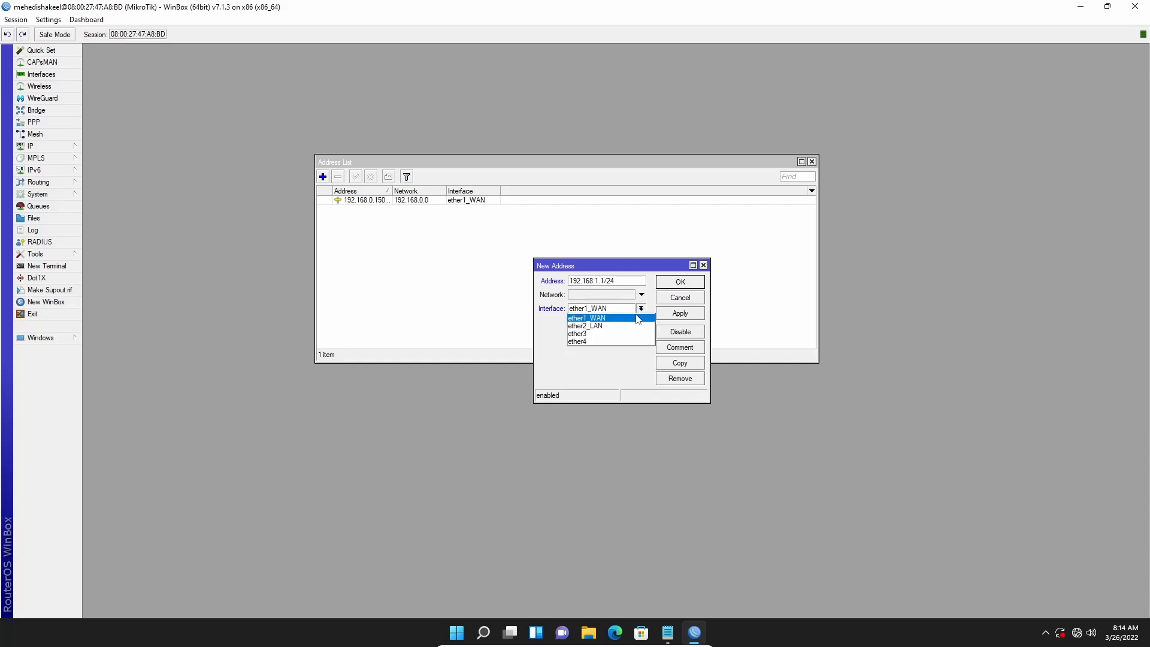
left_click(603, 325)
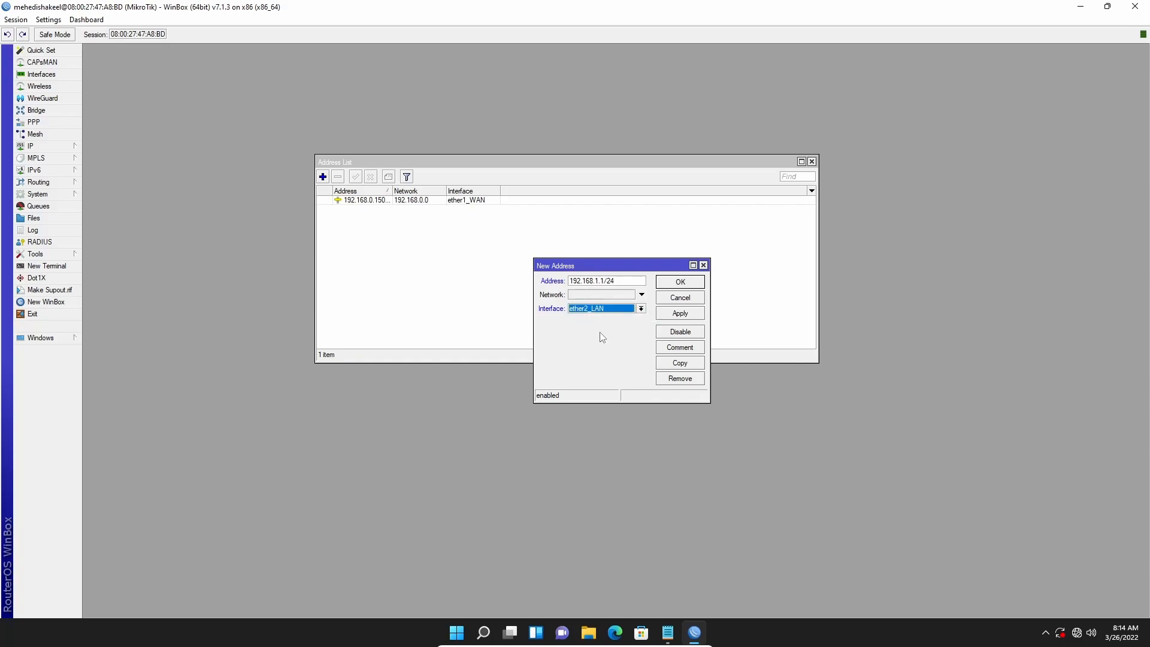
left_click(676, 316)
left_click(685, 284)
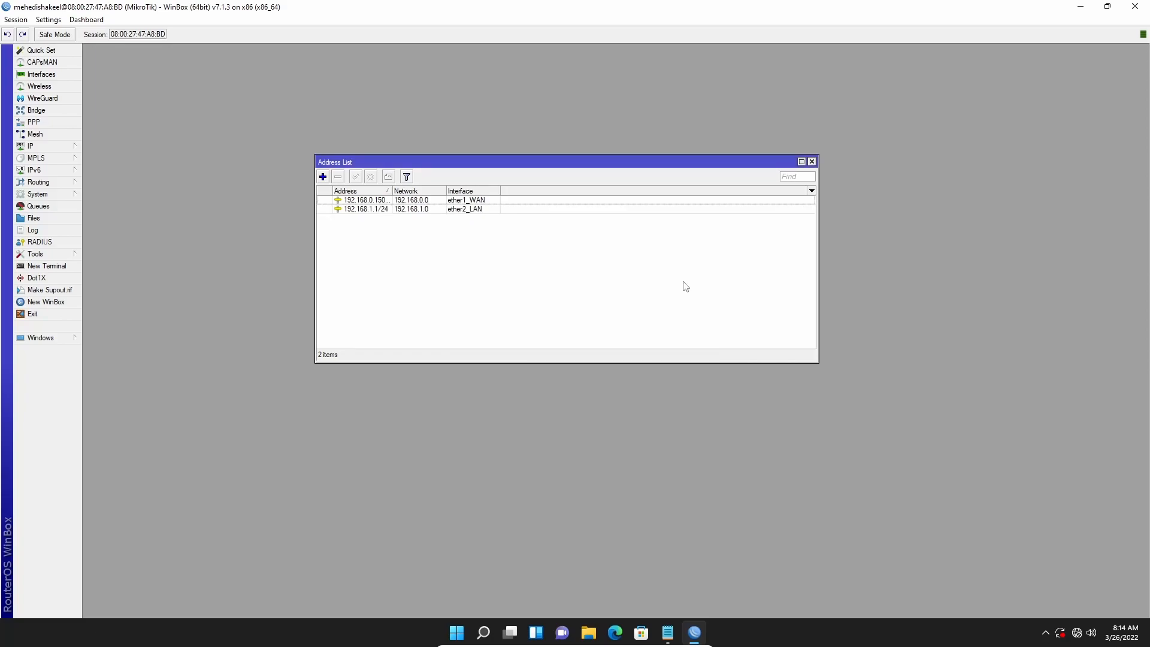
double_click(392, 191)
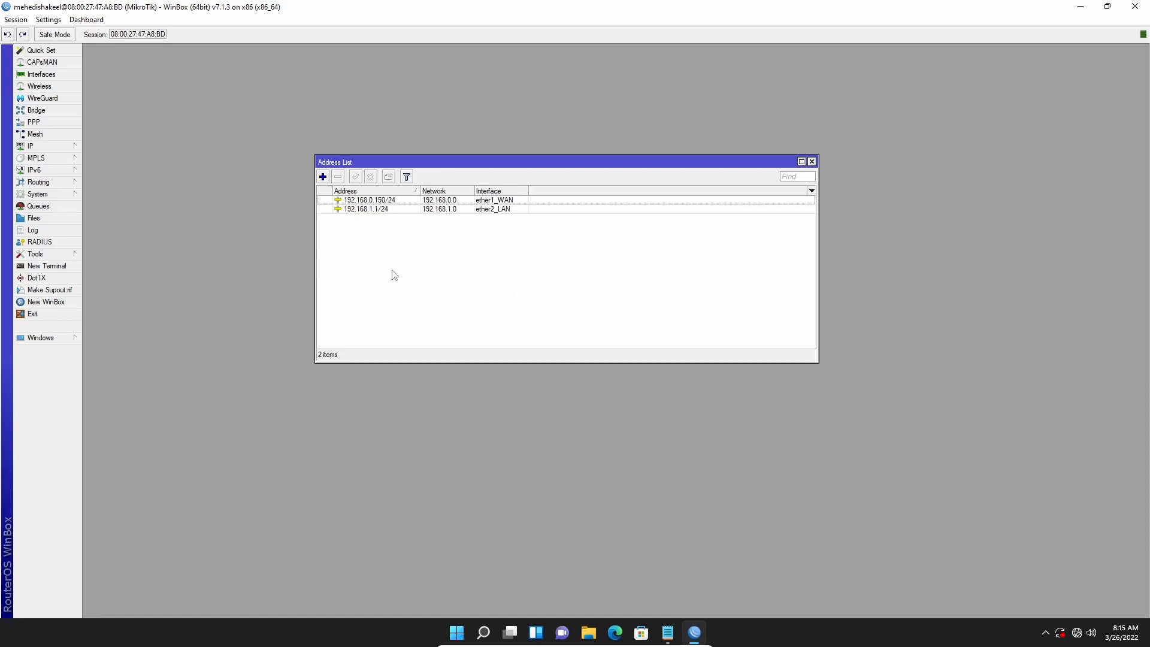
Add a default route with destination 0.0.0.0/0 and the ISP gateway 192.168.0.1 from the notes
left_click(60, 146)
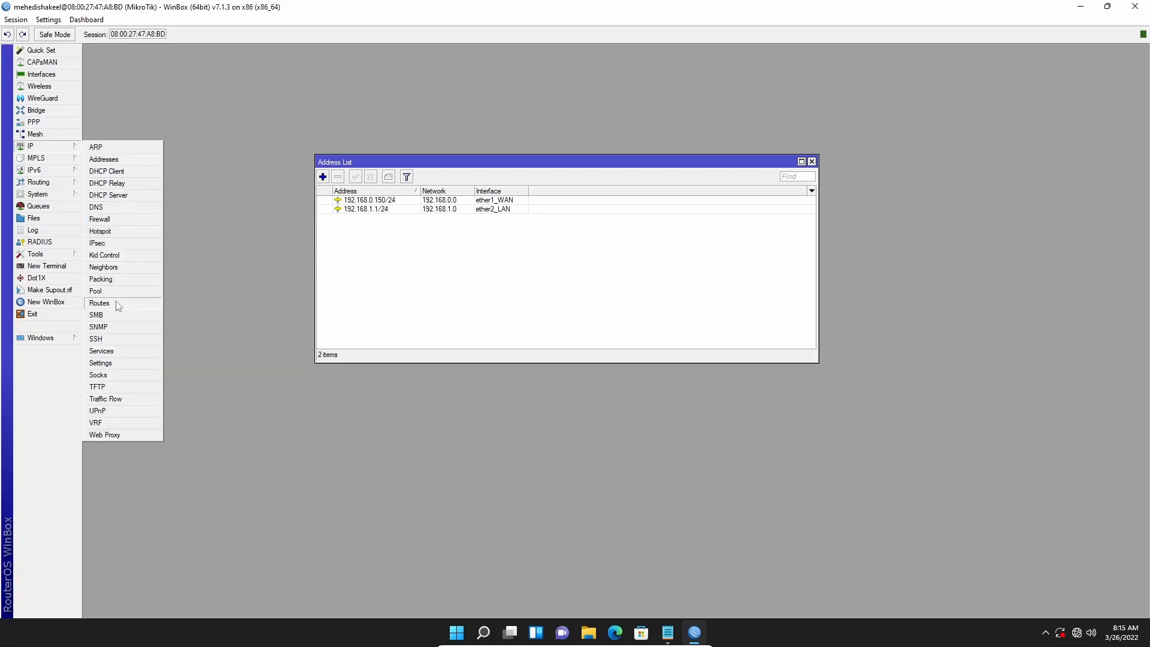
left_click(99, 303)
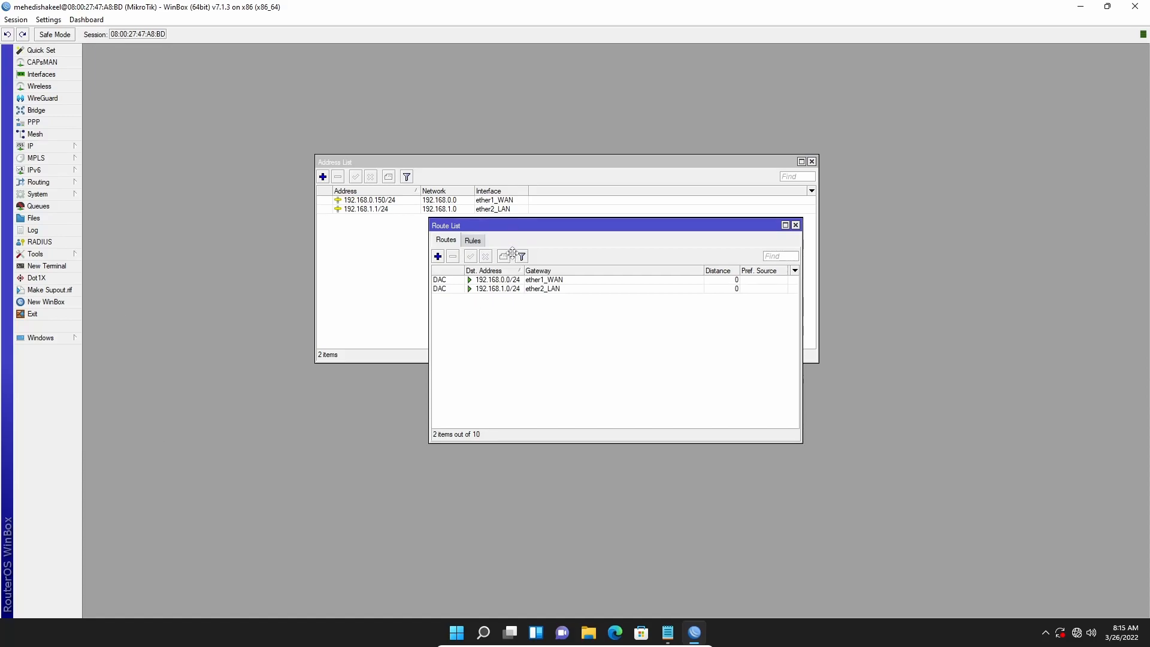
left_click_drag(513, 246, 512, 287)
left_click(438, 256)
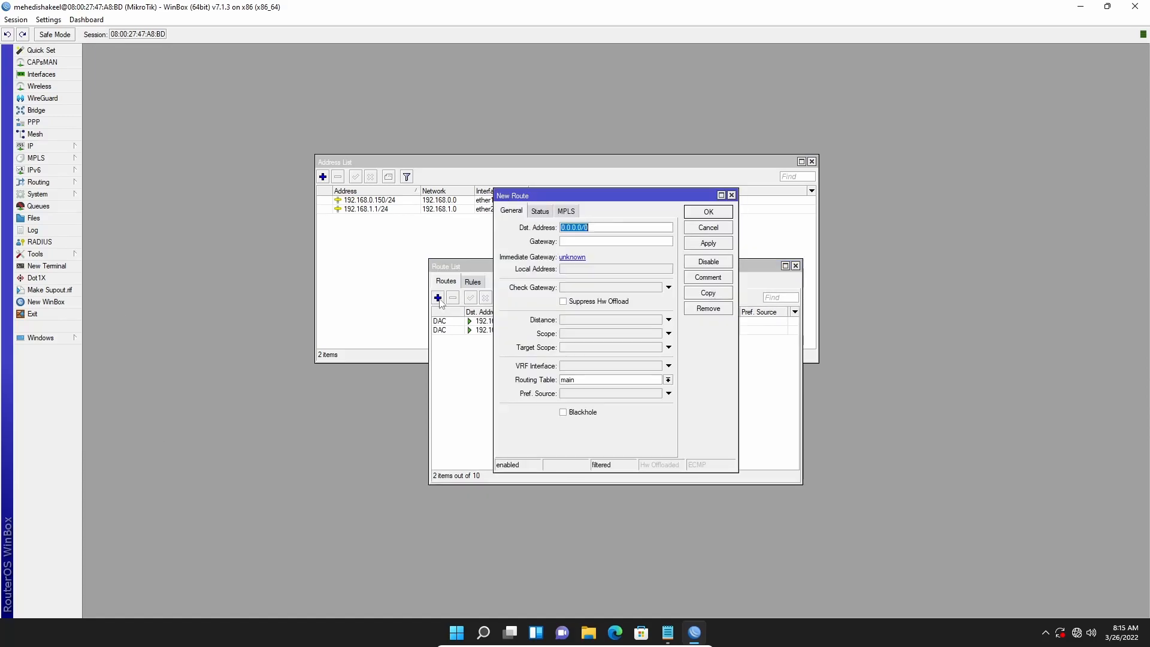
left_click(620, 227)
left_click(668, 632)
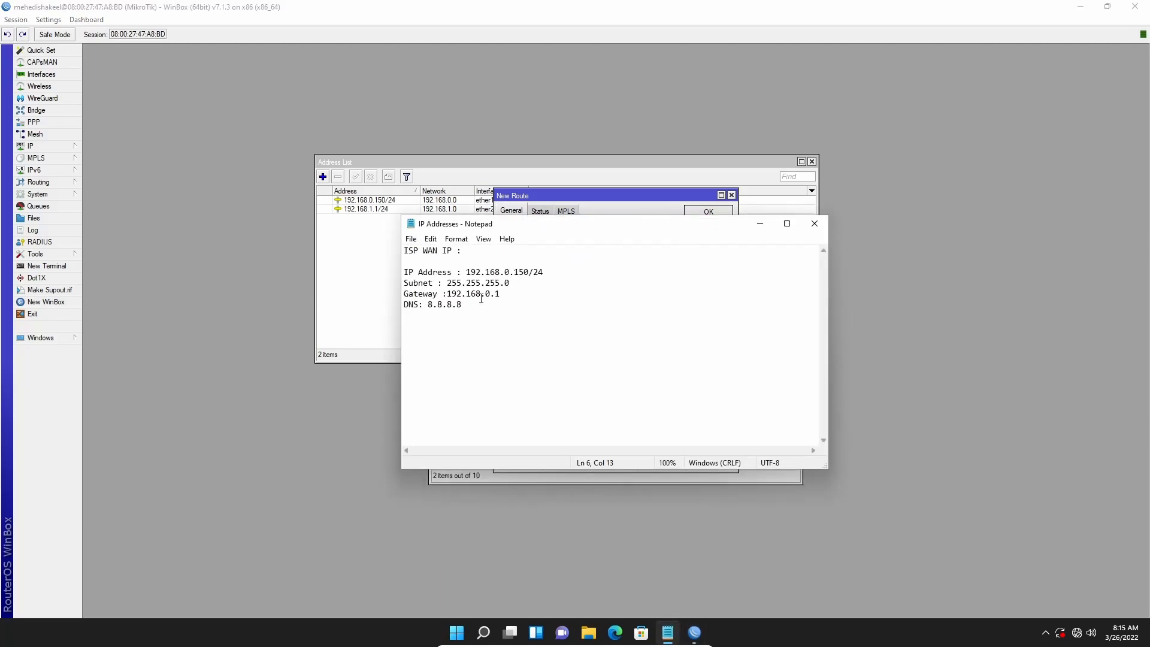
left_click(760, 224)
left_click(577, 241)
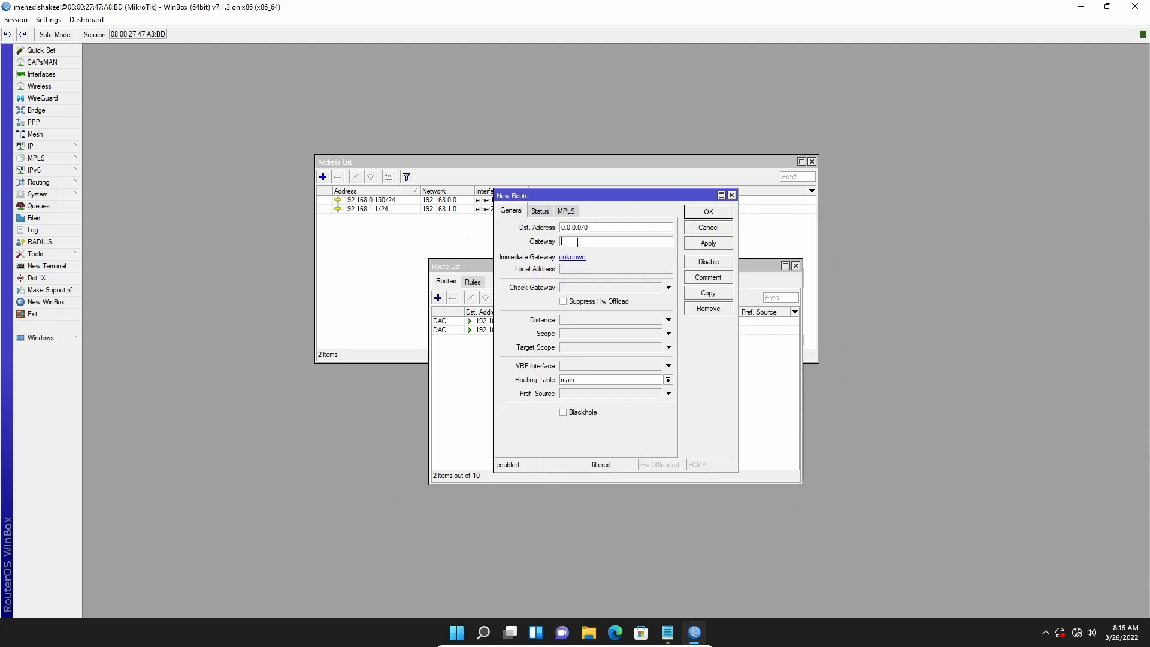
type("192.168.0.1")
left_click(709, 245)
left_click(717, 213)
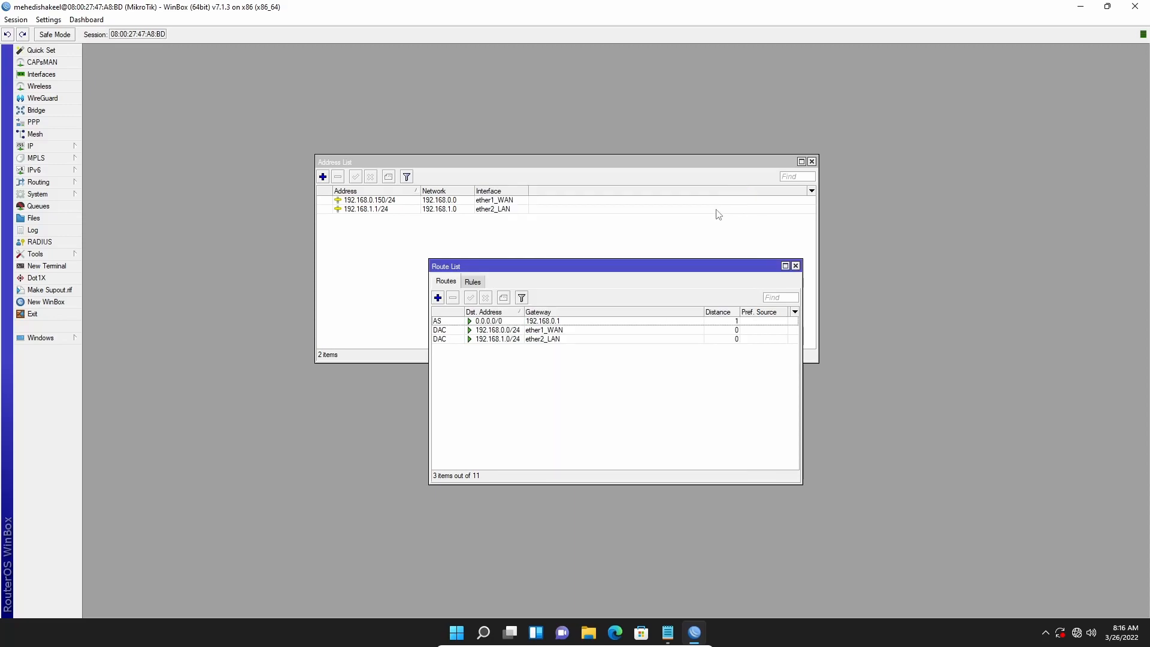
Start the DHCP Setup wizard for the router's DHCP server and choose ether2_LAN as the server interface
left_click(48, 148)
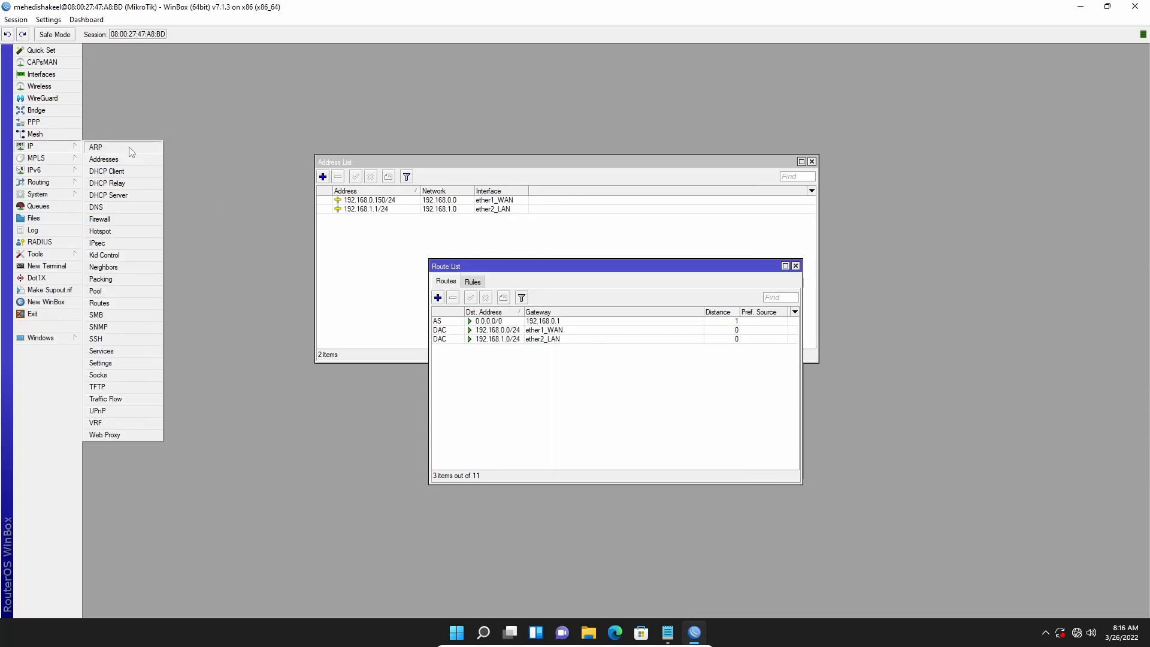
left_click(128, 196)
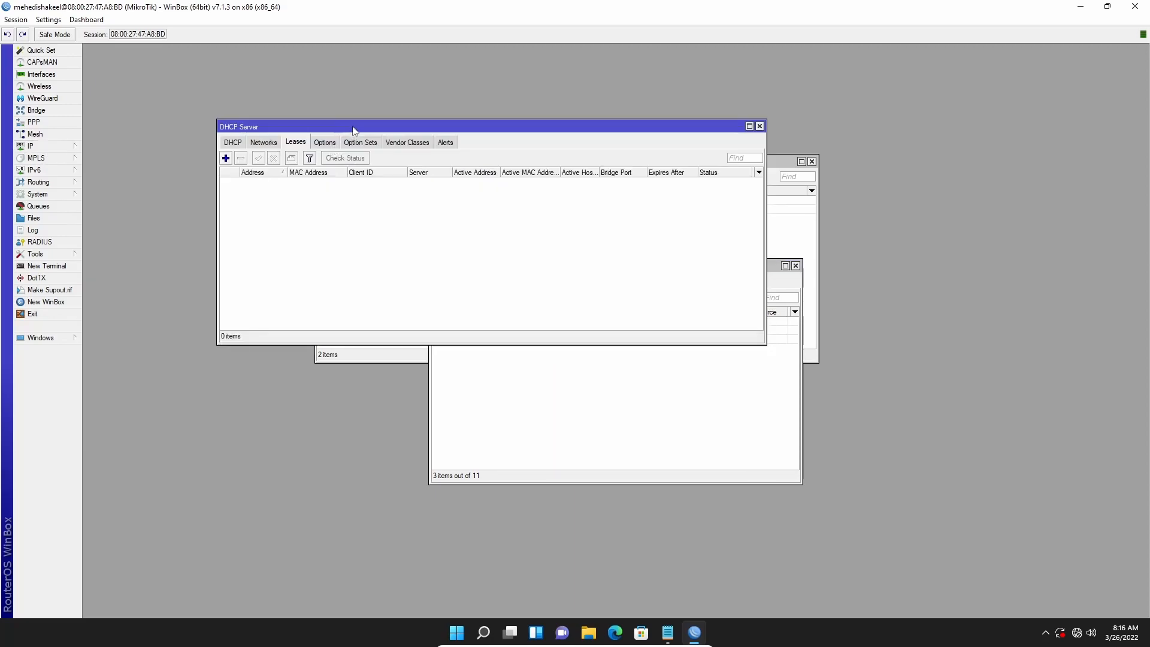
left_click_drag(351, 124, 352, 224)
left_click(226, 238)
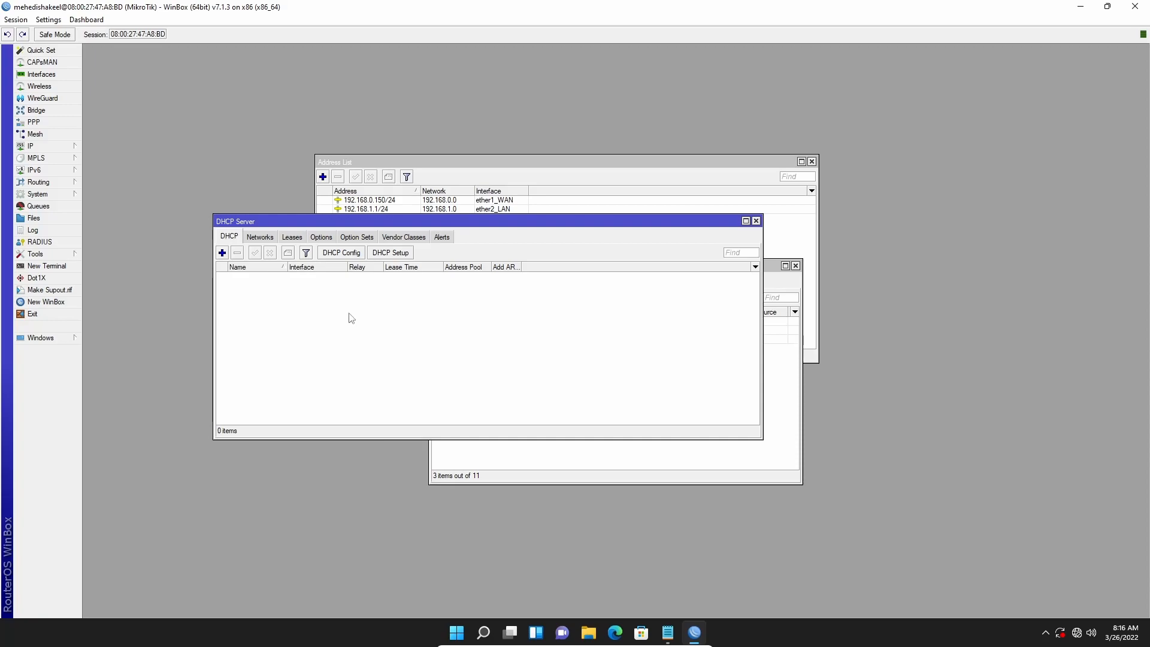
left_click(390, 254)
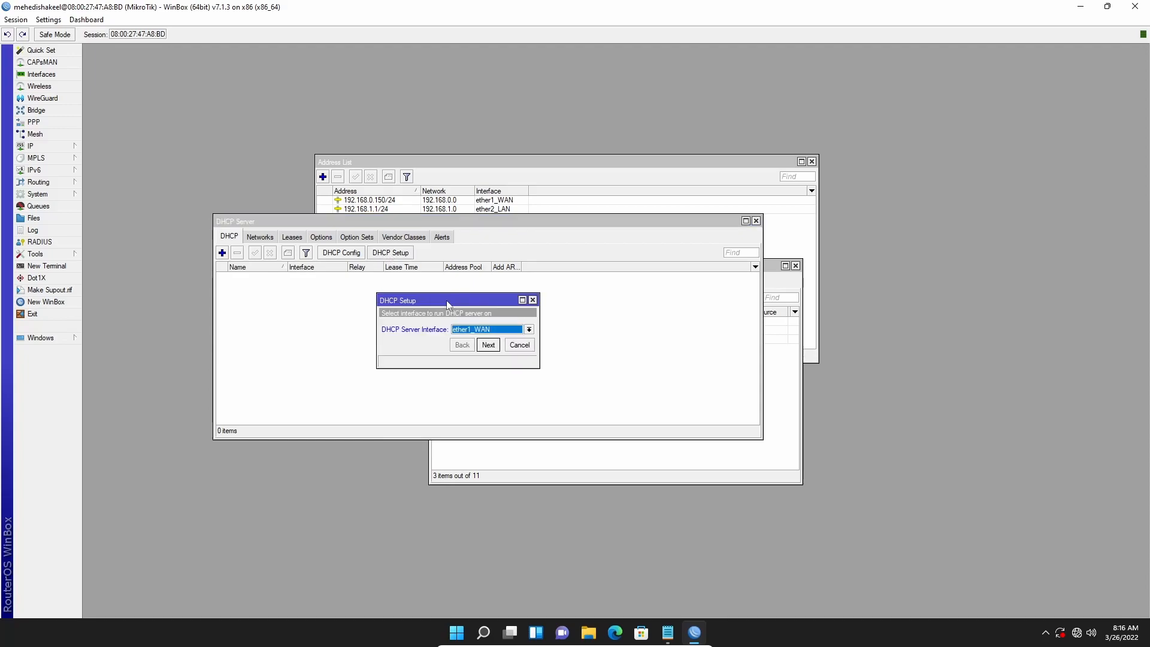
left_click(530, 330)
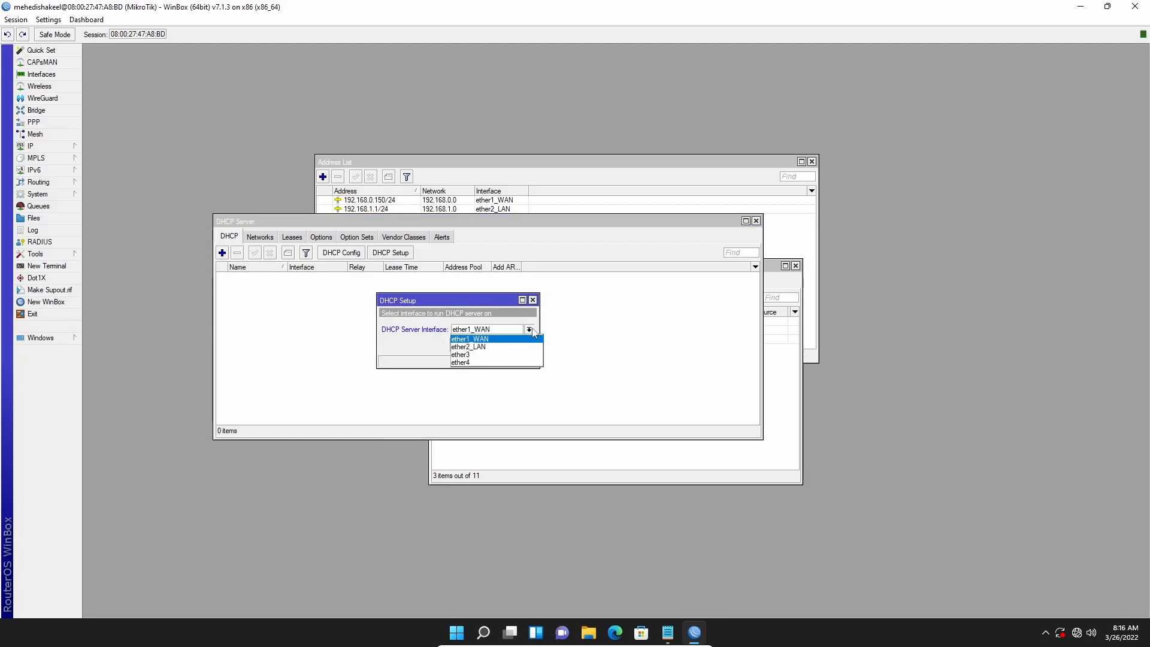
left_click(486, 343)
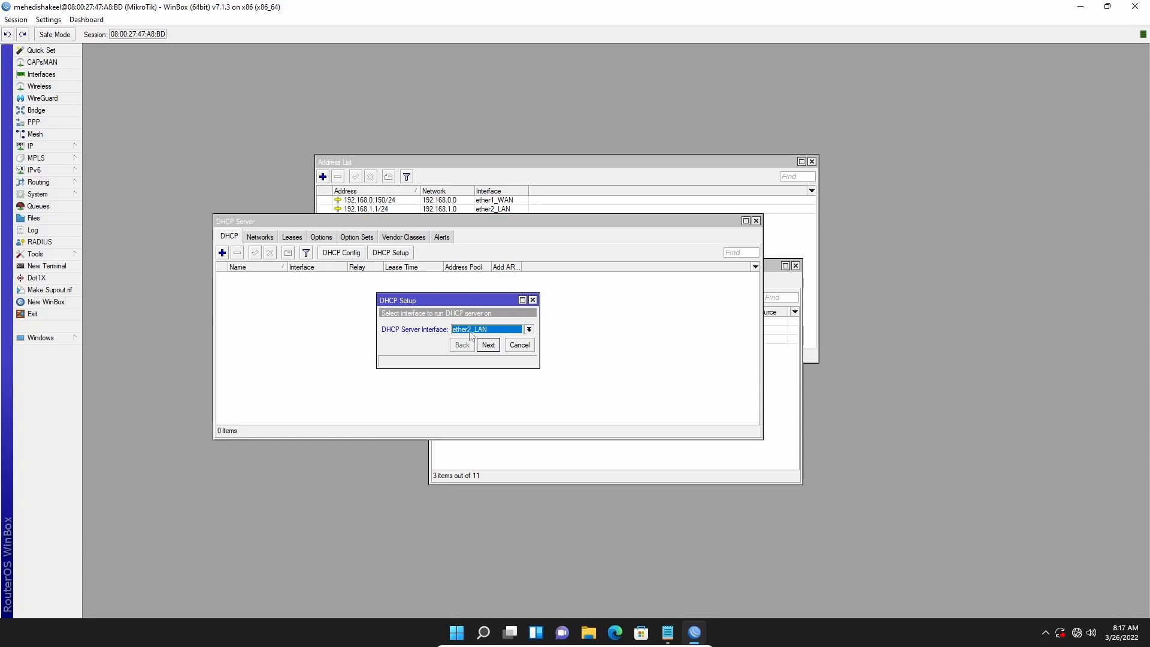
left_click(488, 345)
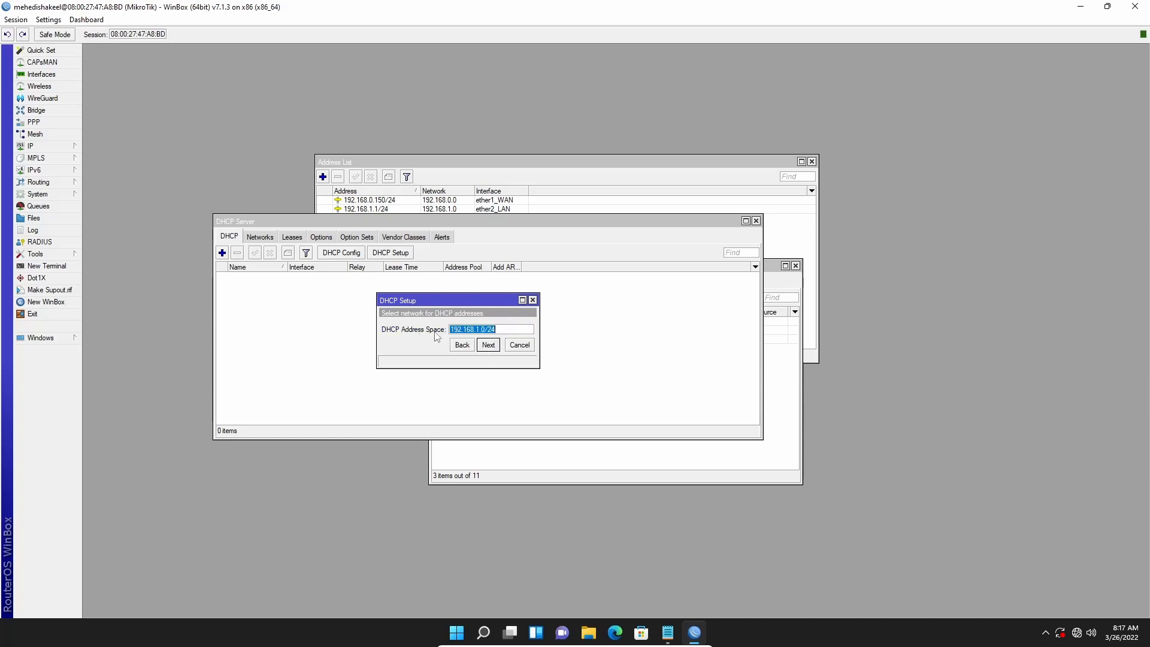
Accept the DHCP address space 192.168.1.0/24, gateway 192.168.1.1 and address pool 192.168.1.2-192.168.1.254
left_click(489, 346)
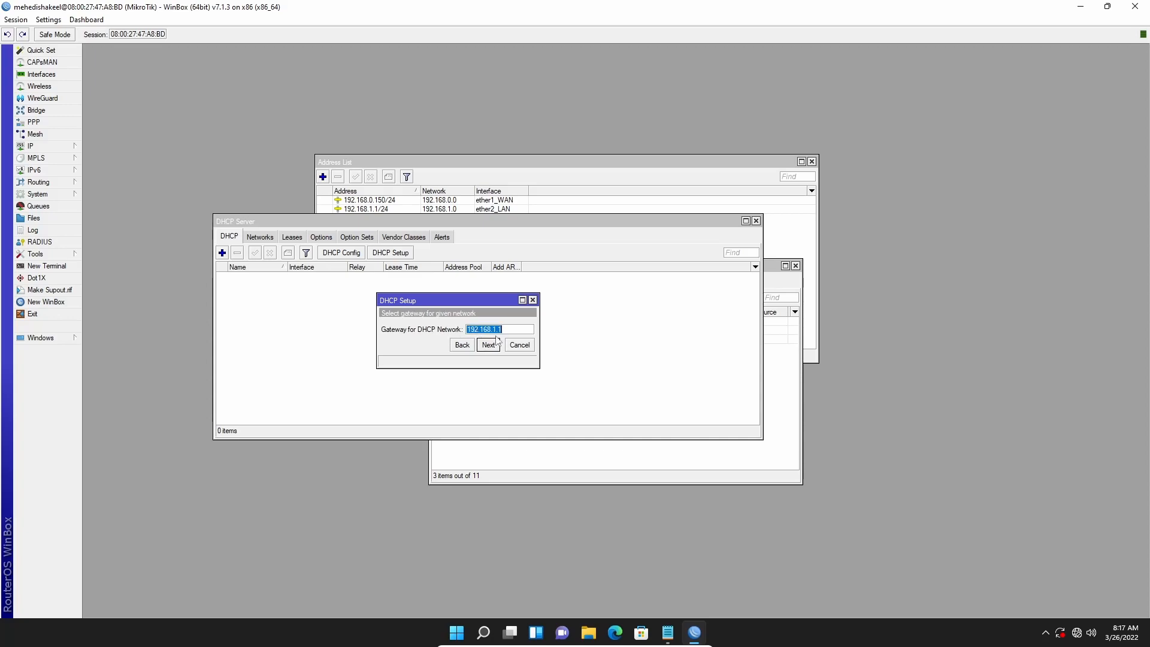
left_click(489, 346)
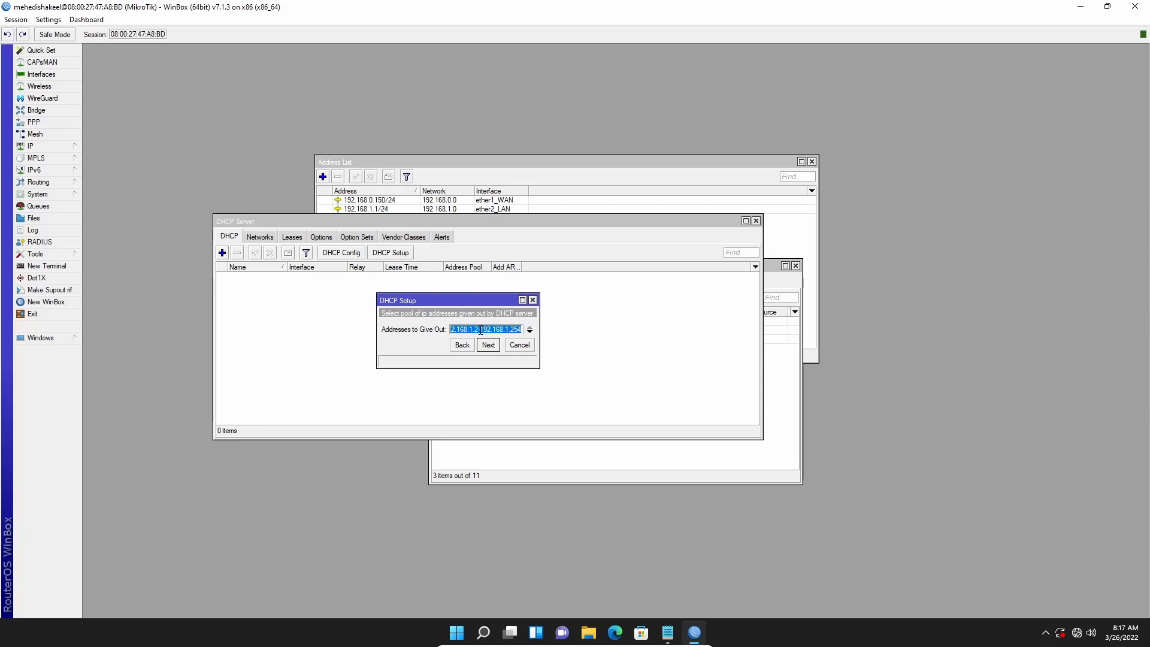
left_click(481, 330)
left_click(488, 346)
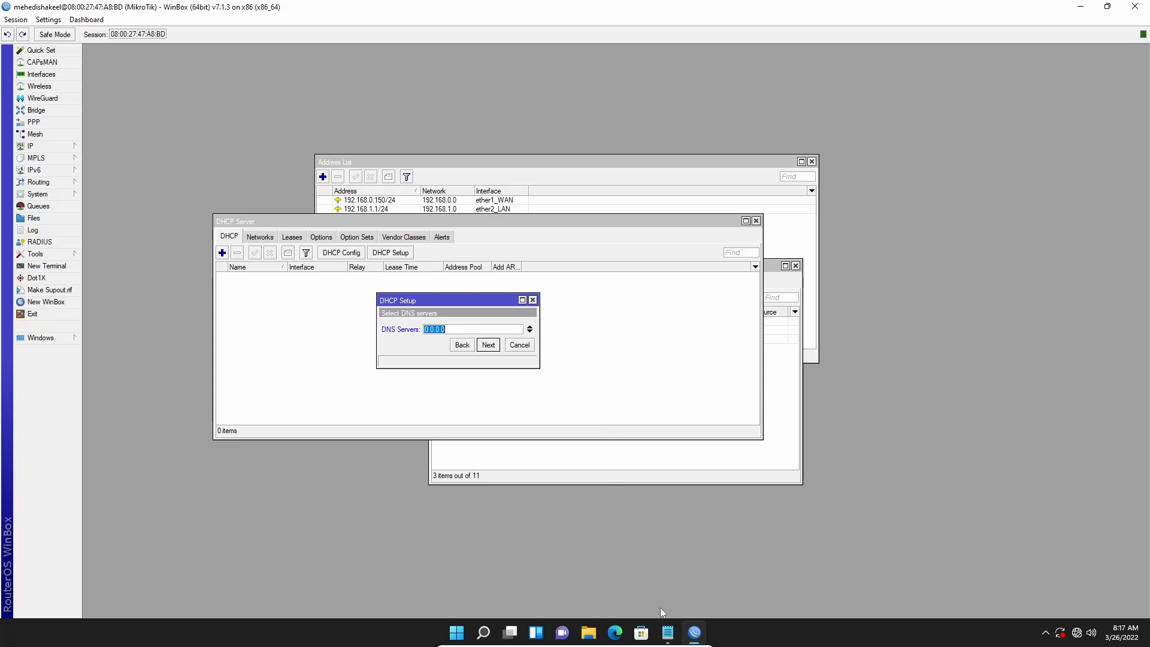
Set the DHCP DNS server to 8.8.8.8 from the IP Addresses notes, keep the default lease time and complete the setup
left_click(668, 632)
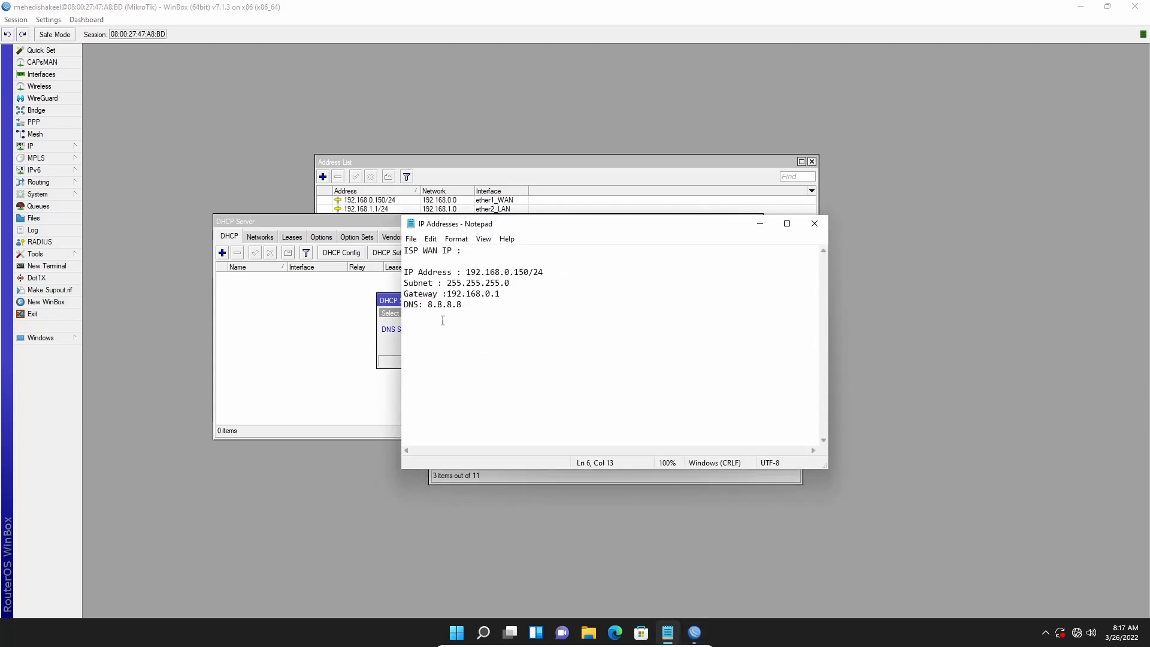
left_click(393, 345)
type("8.8.8.8")
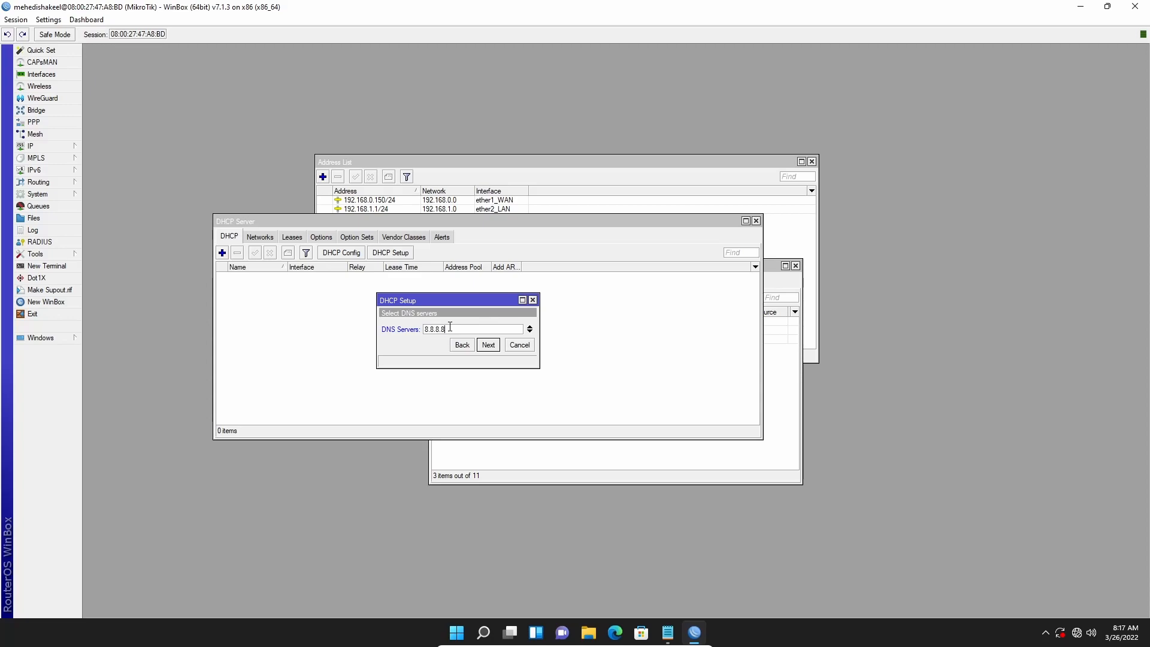
left_click(487, 345)
left_click(488, 346)
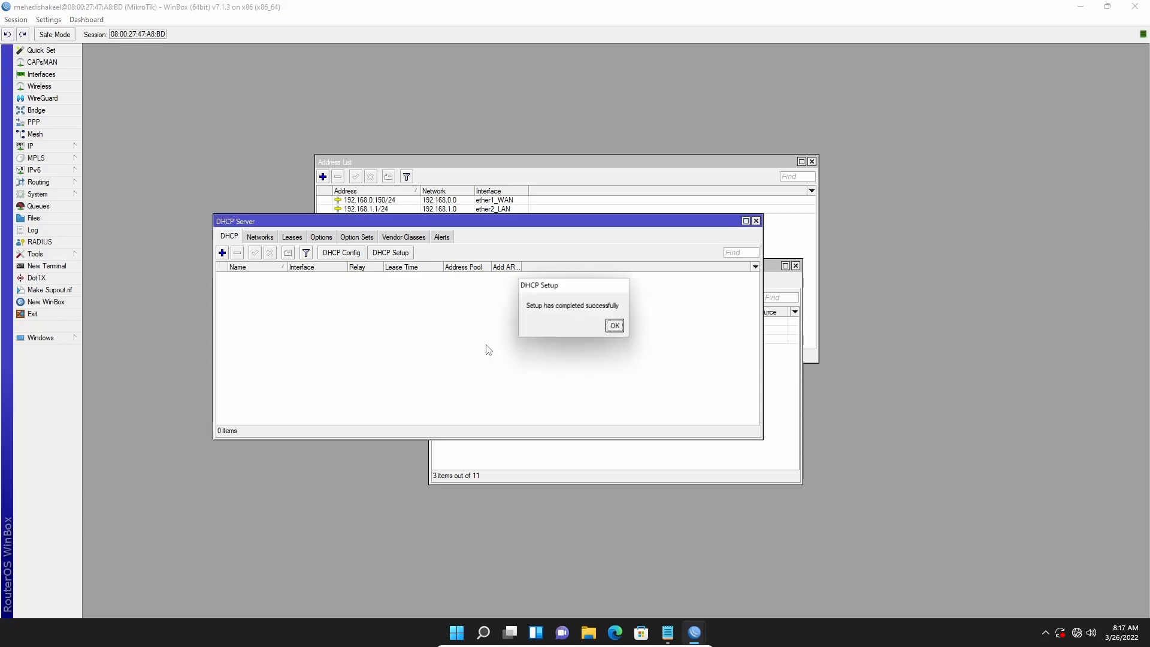
left_click(616, 327)
left_click_drag(426, 223, 377, 321)
left_click_drag(538, 267, 788, 295)
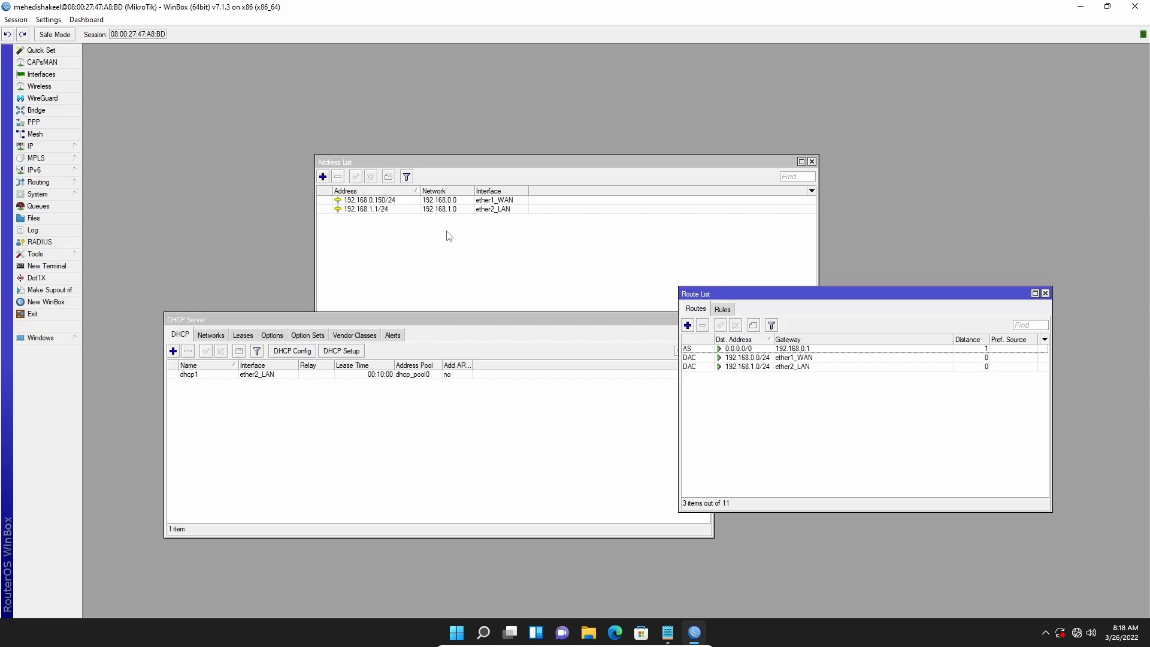
Add a firewall NAT rule on the srcnat chain with the action masquerade
left_click(41, 147)
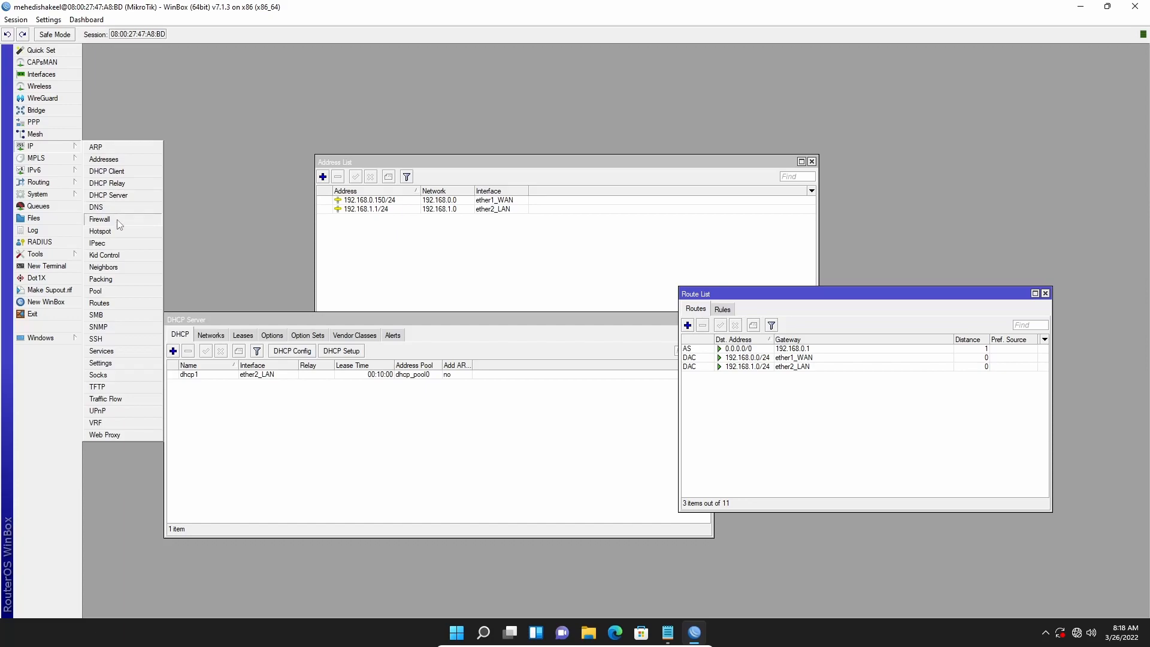
left_click(118, 222)
left_click(382, 251)
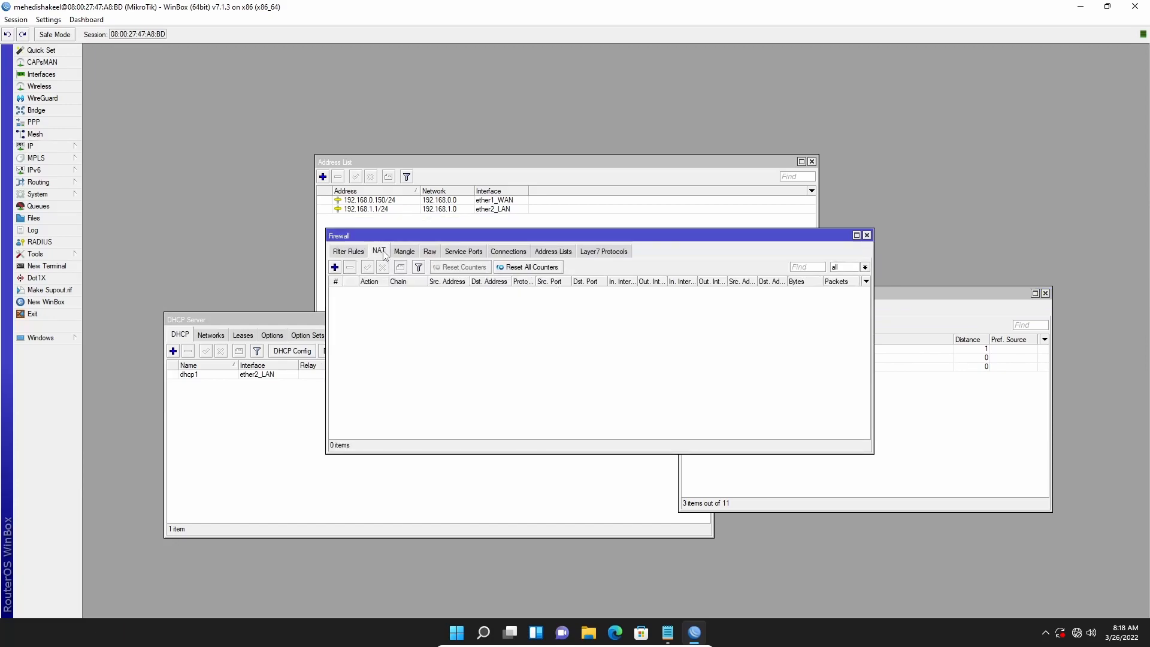
left_click(334, 268)
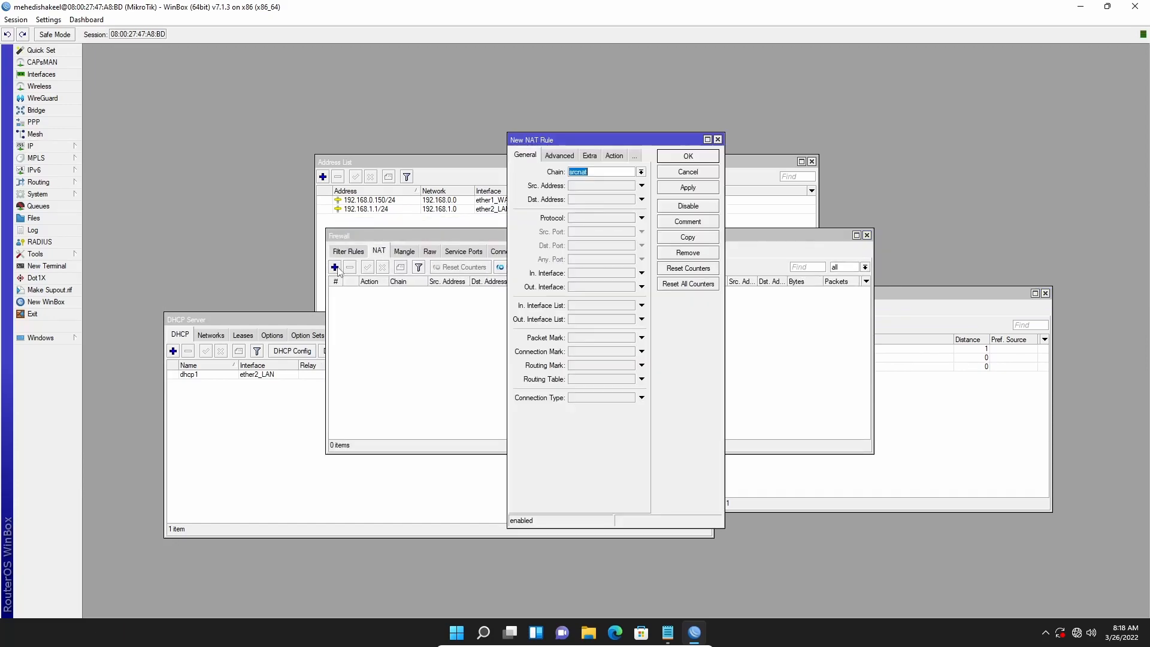
left_click(614, 156)
left_click(641, 173)
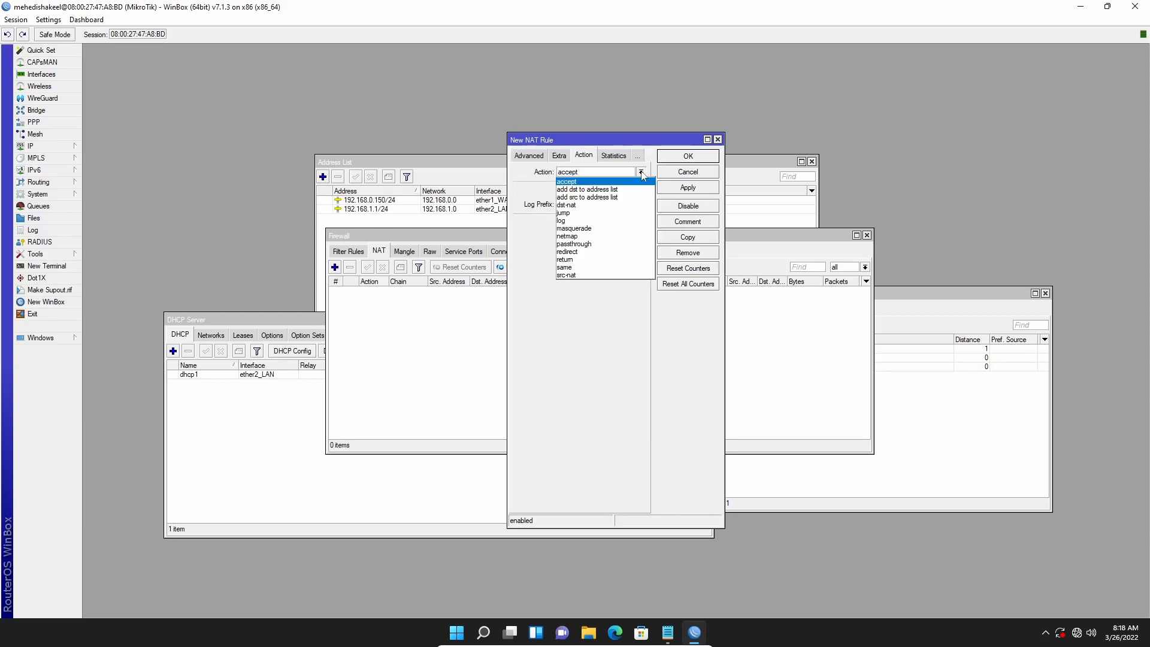
left_click(591, 229)
left_click(688, 188)
left_click(690, 158)
Show the DHCP server's leases and close the Firewall, Route List and Address List windows
left_click_drag(243, 320, 306, 306)
left_click(318, 336)
left_click(866, 235)
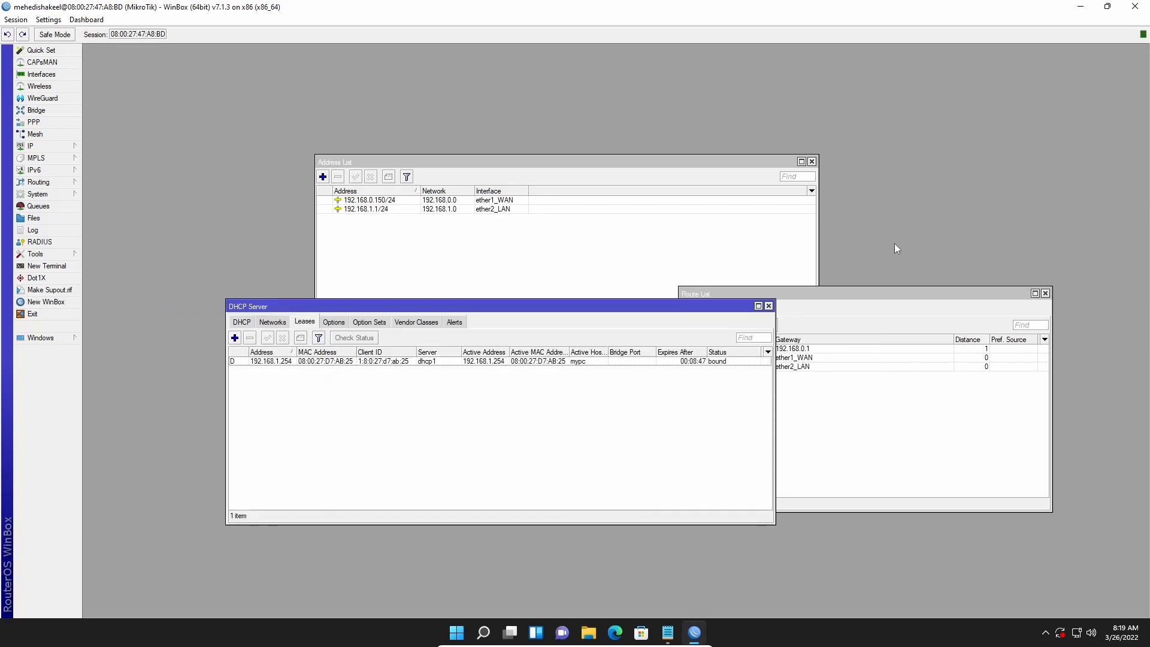
left_click(1045, 292)
left_click(812, 161)
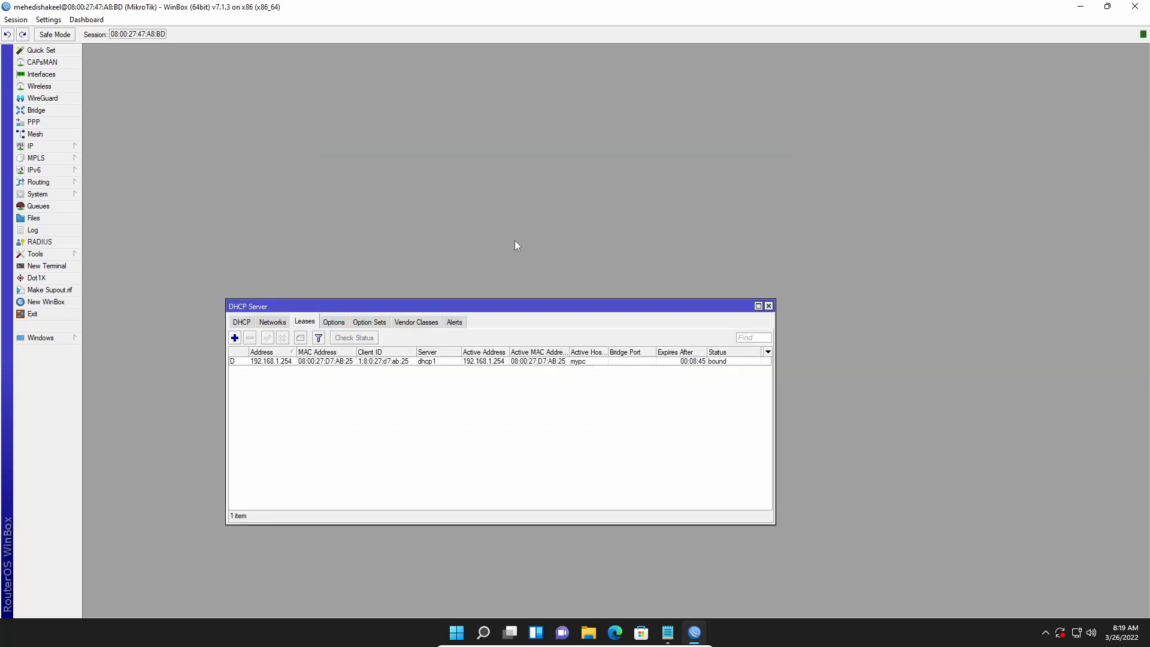
left_click_drag(423, 306, 479, 250)
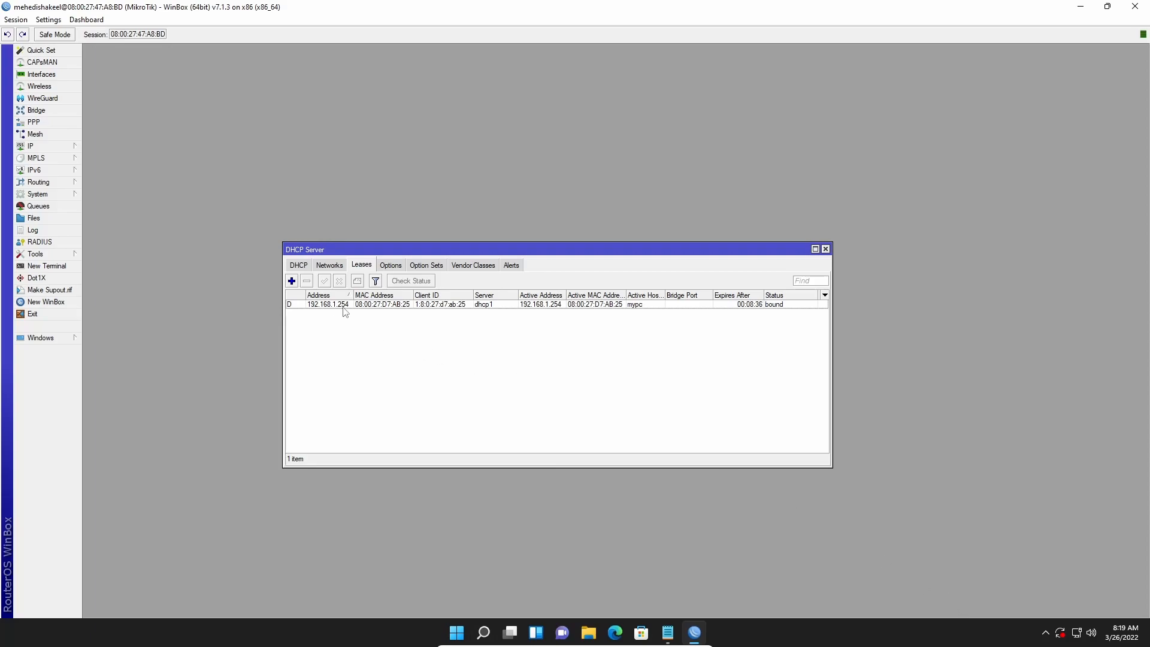
Restore WinBox to a smaller window and run ipconfig in Command Prompt to check the PC's IP configuration
left_click(1107, 7)
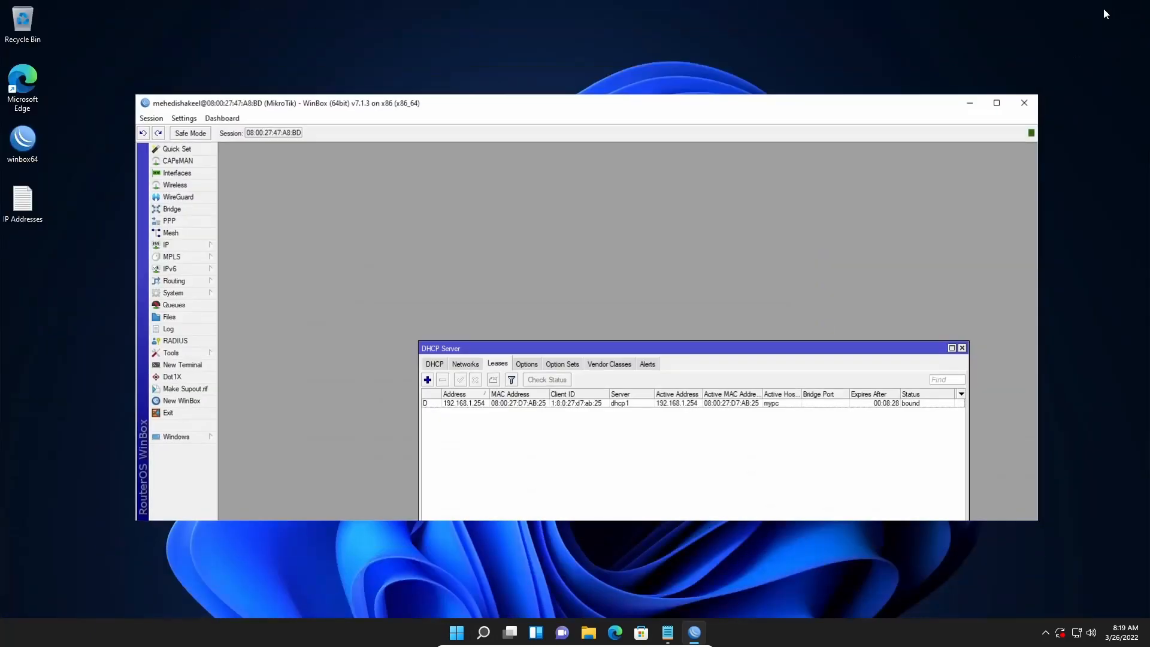
left_click_drag(546, 347, 547, 188)
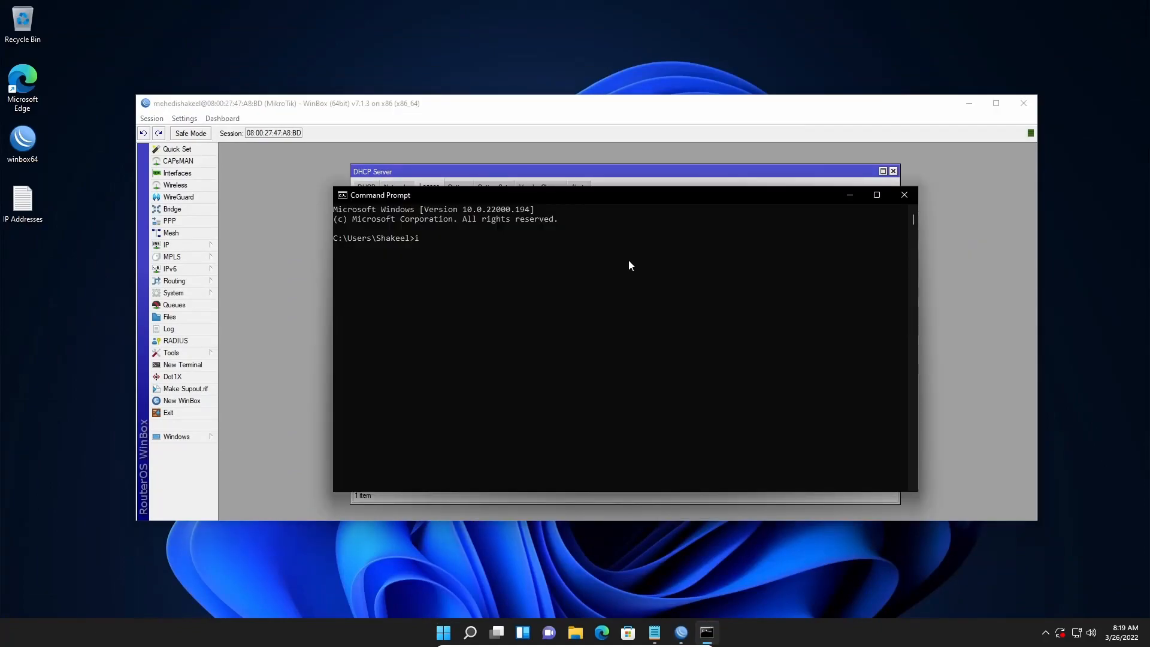
type("fig")
key("Return")
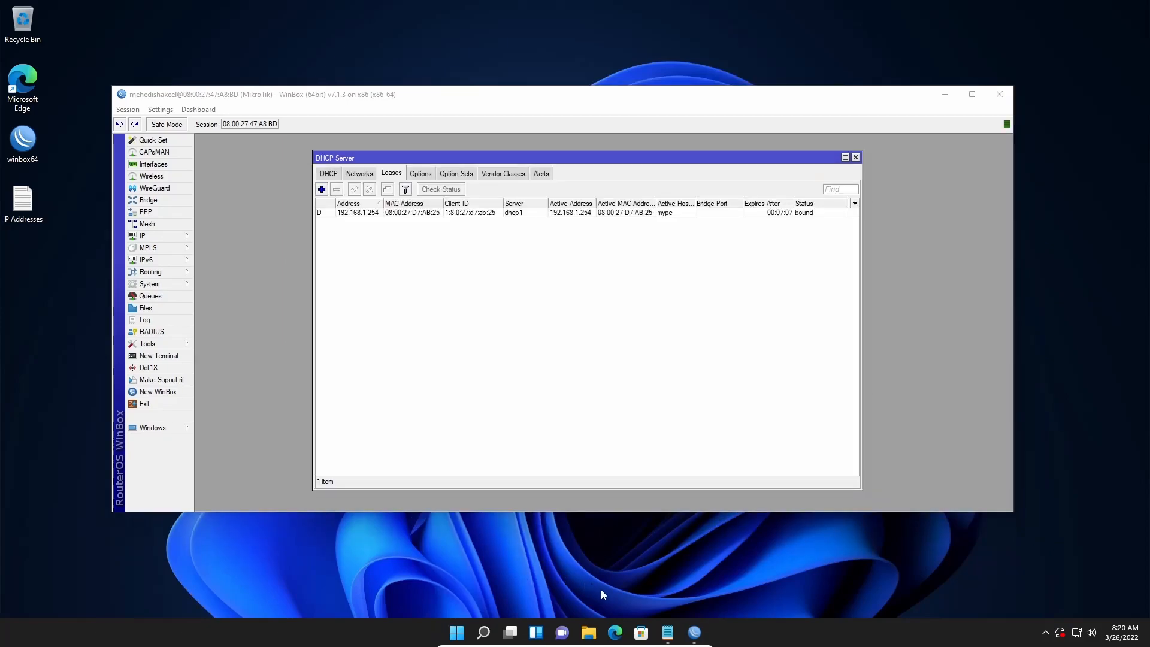
Test internet access by loading google.com in Microsoft Edge, and close the browser
left_click(615, 632)
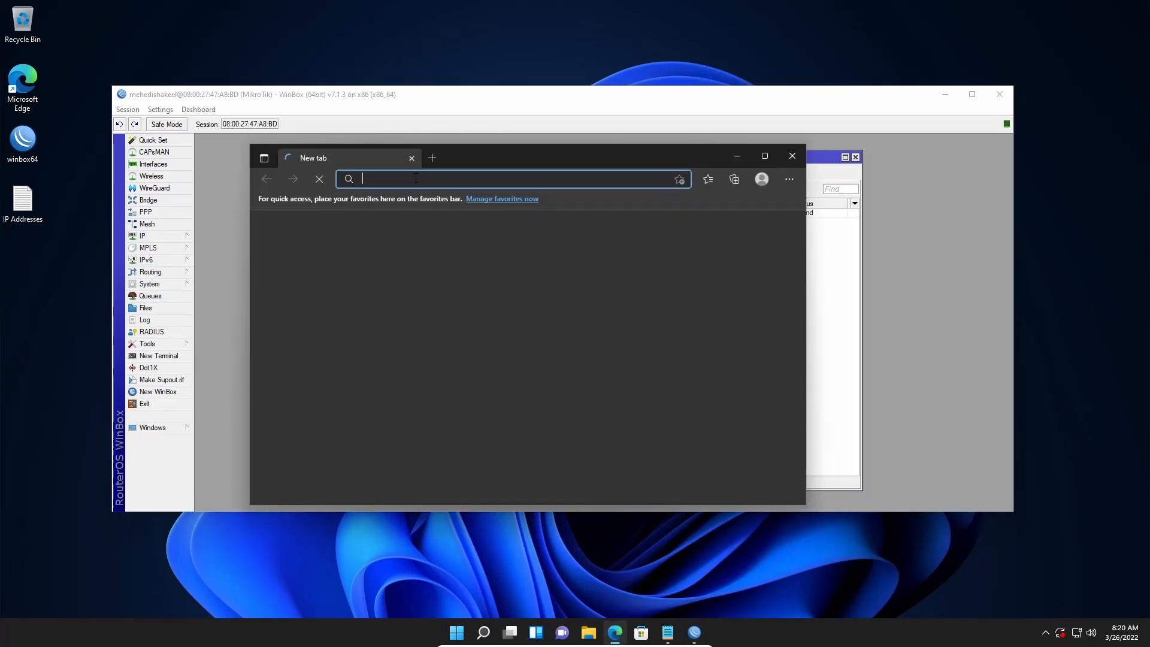
type("google.co")
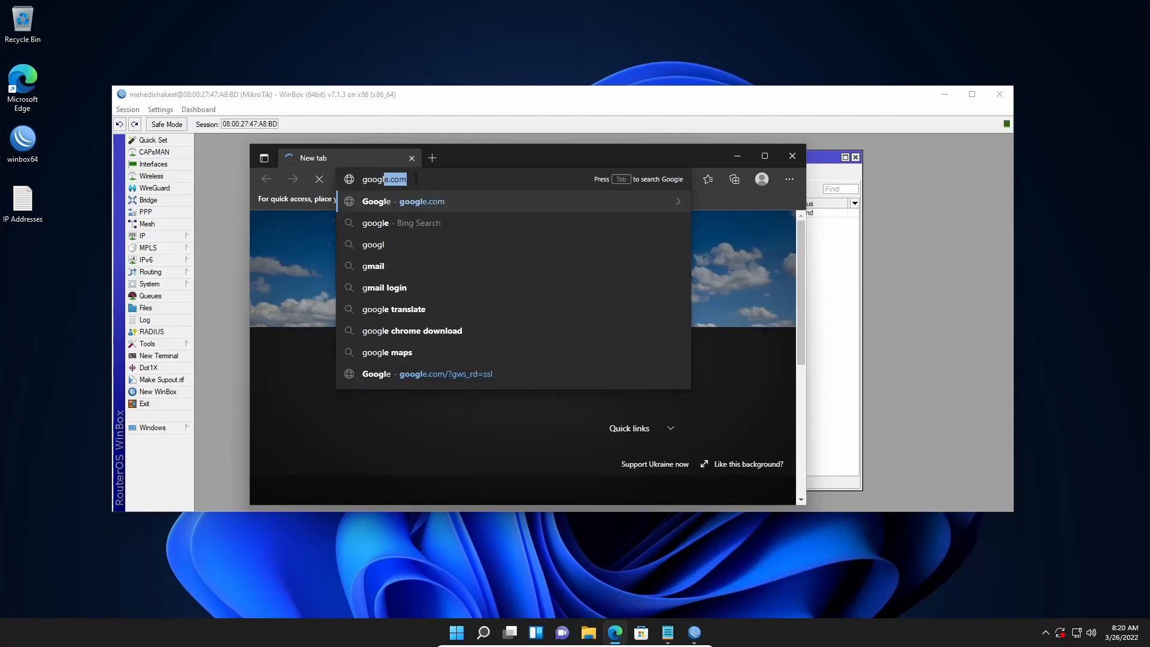
type("m")
key("Return")
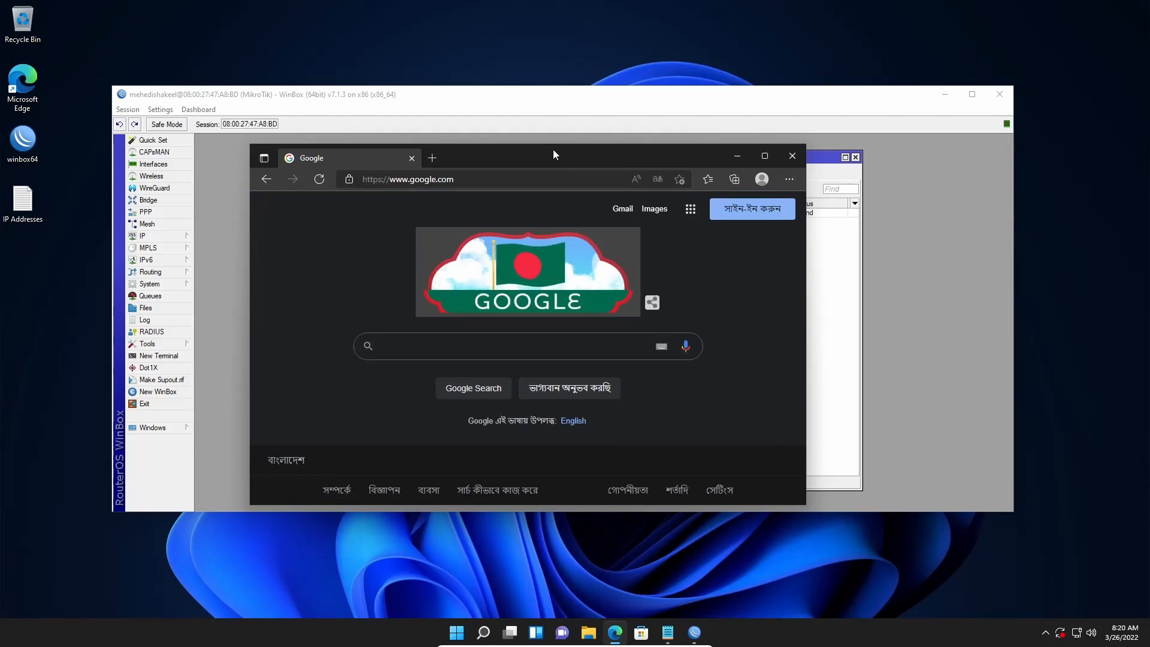
left_click_drag(556, 152, 551, 147)
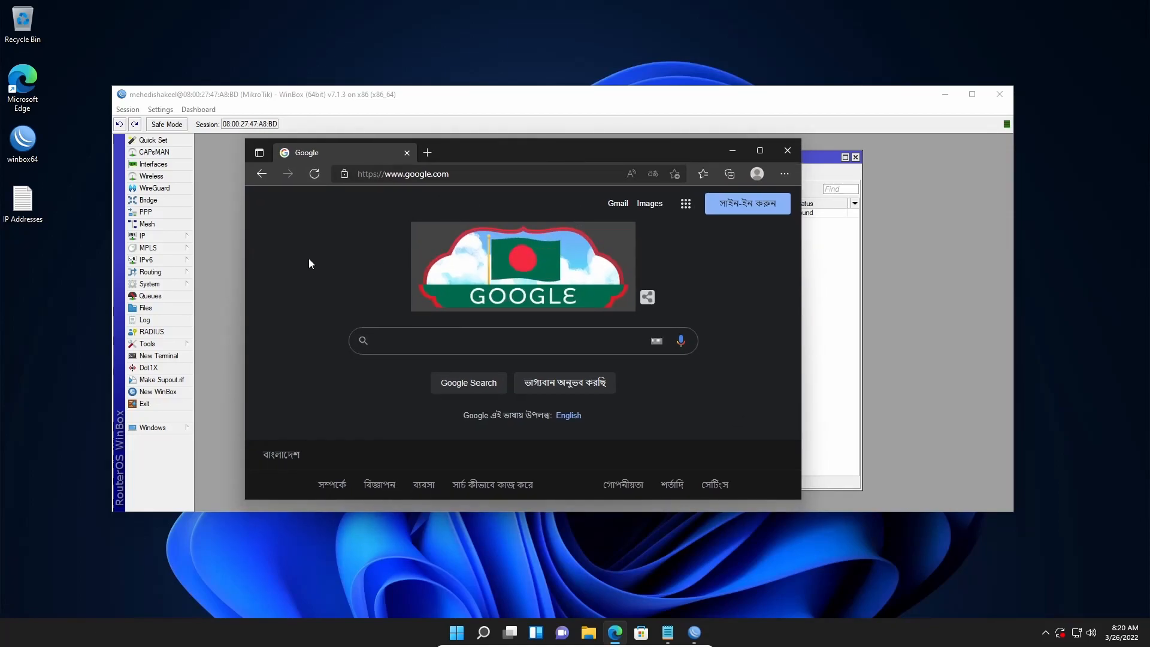
left_click(787, 151)
Close the DHCP Server window, maximize WinBox and review the interface list, IP address list and route list
left_click(836, 157)
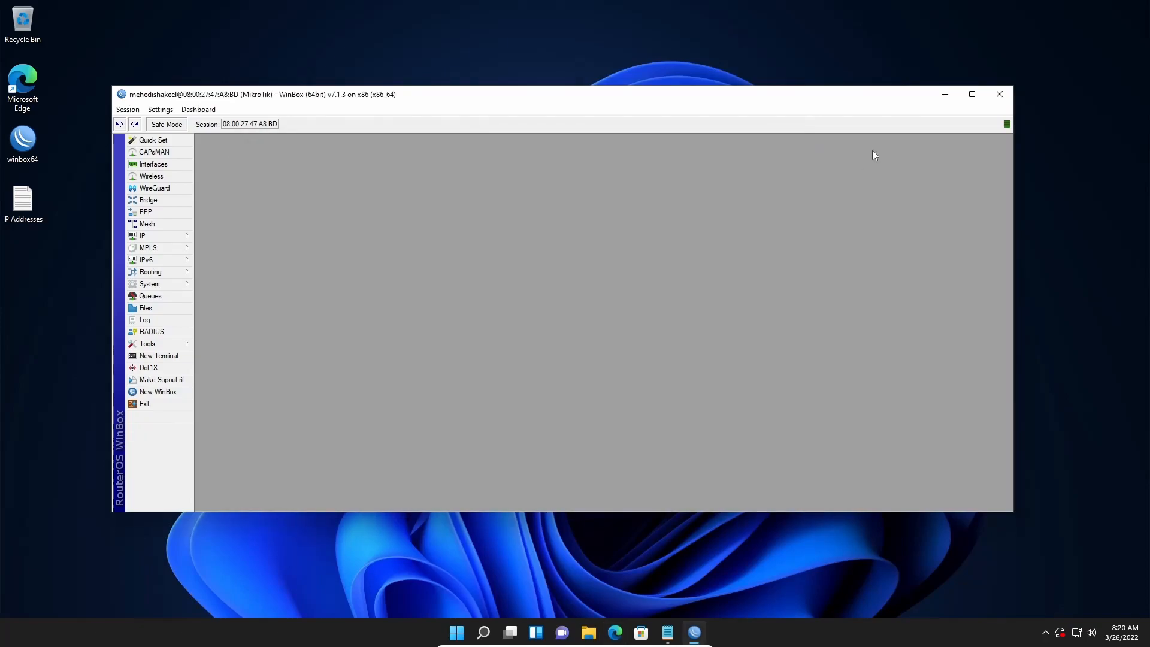
left_click(974, 96)
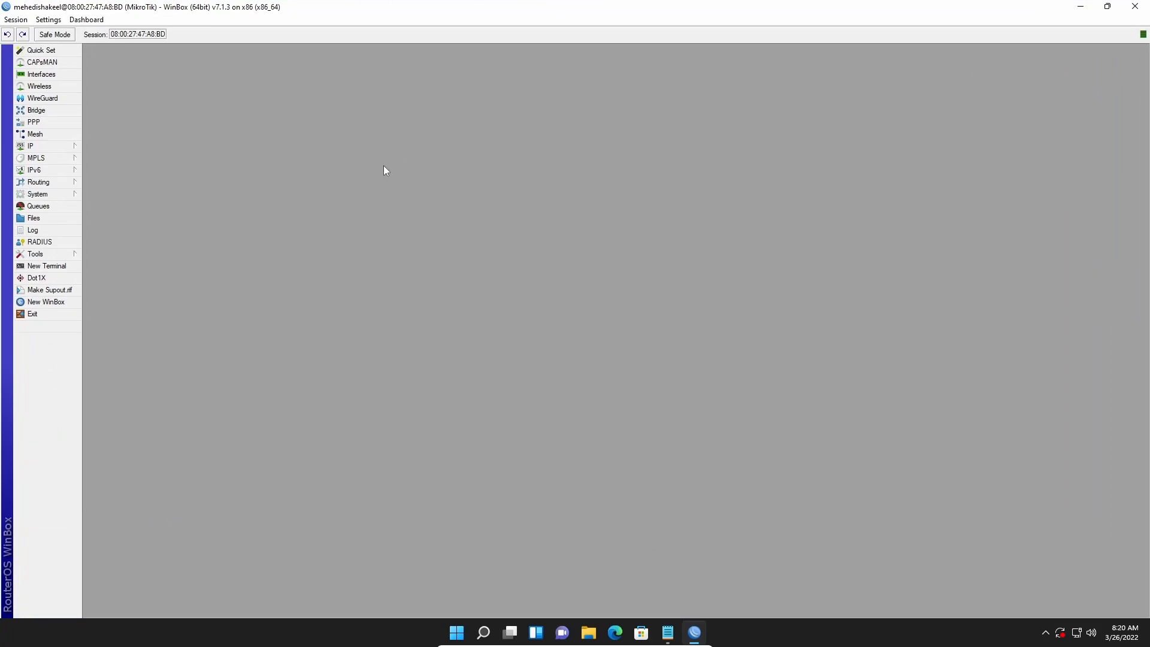
left_click(40, 74)
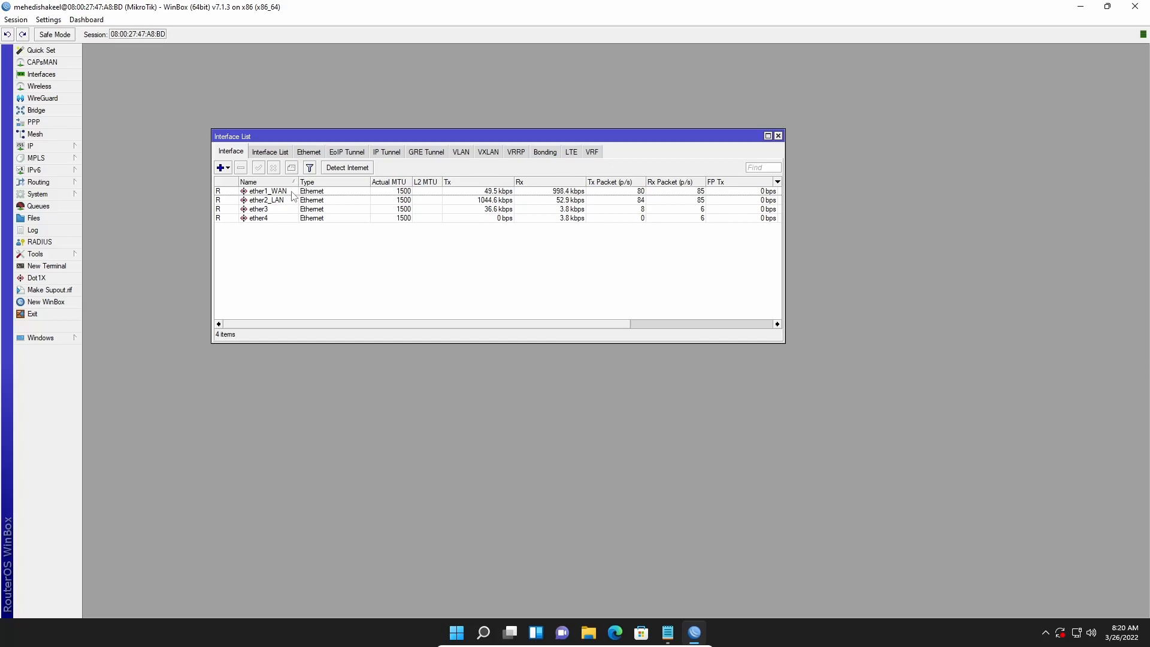
left_click(33, 146)
left_click(116, 163)
left_click_drag(382, 161, 421, 310)
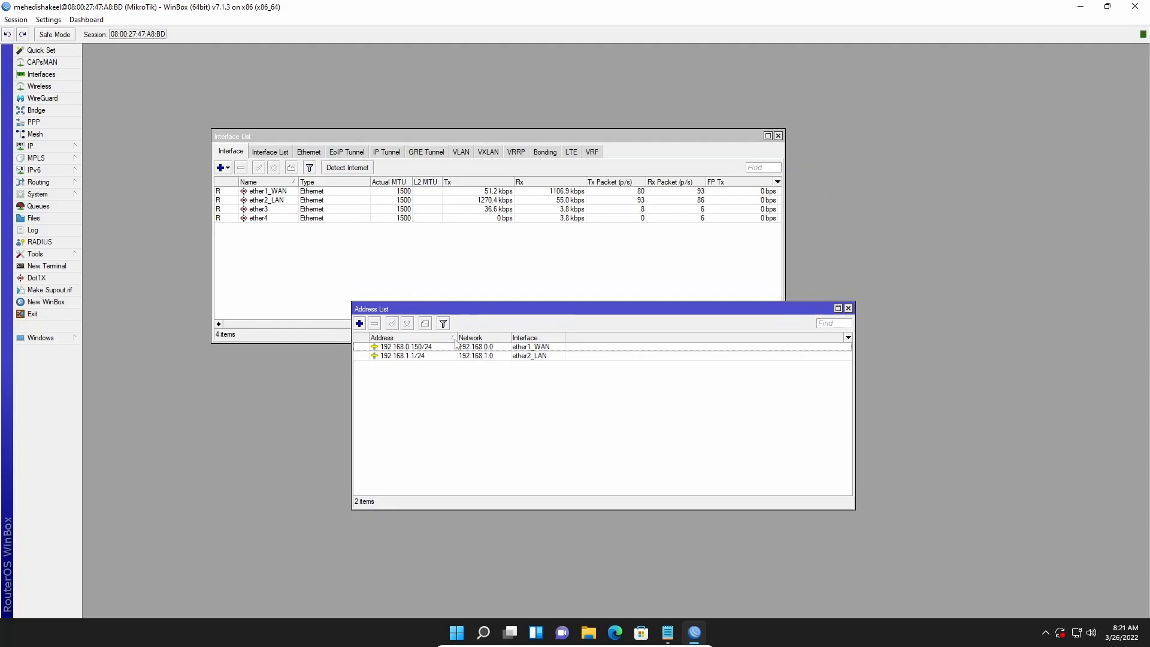
left_click(428, 357)
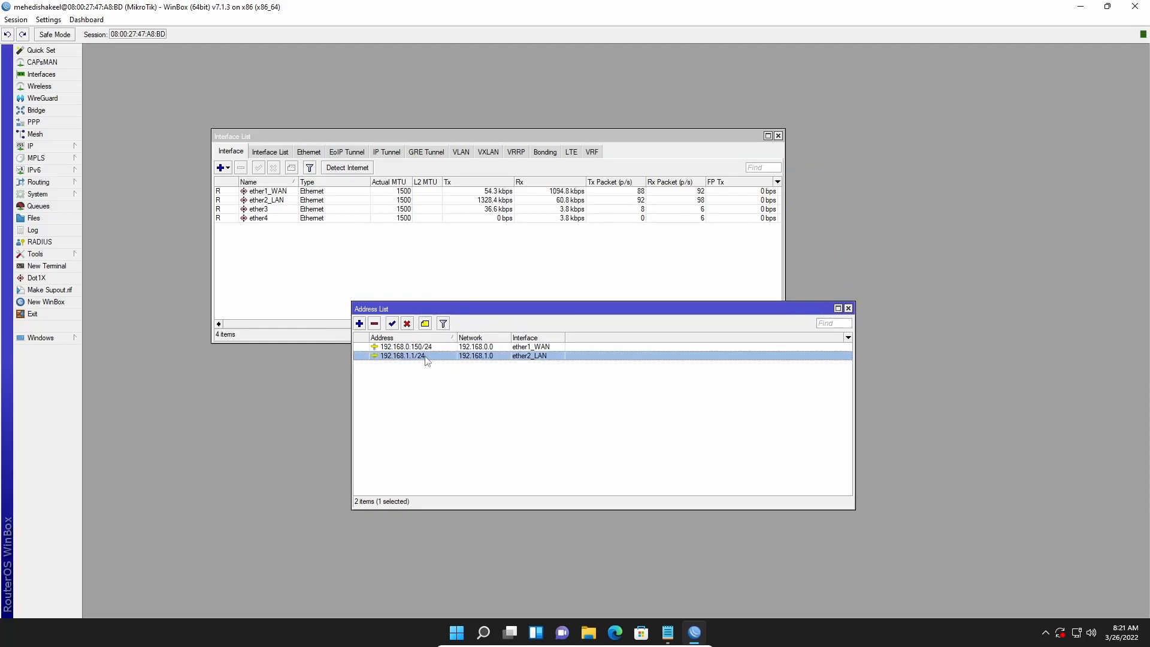
left_click(45, 147)
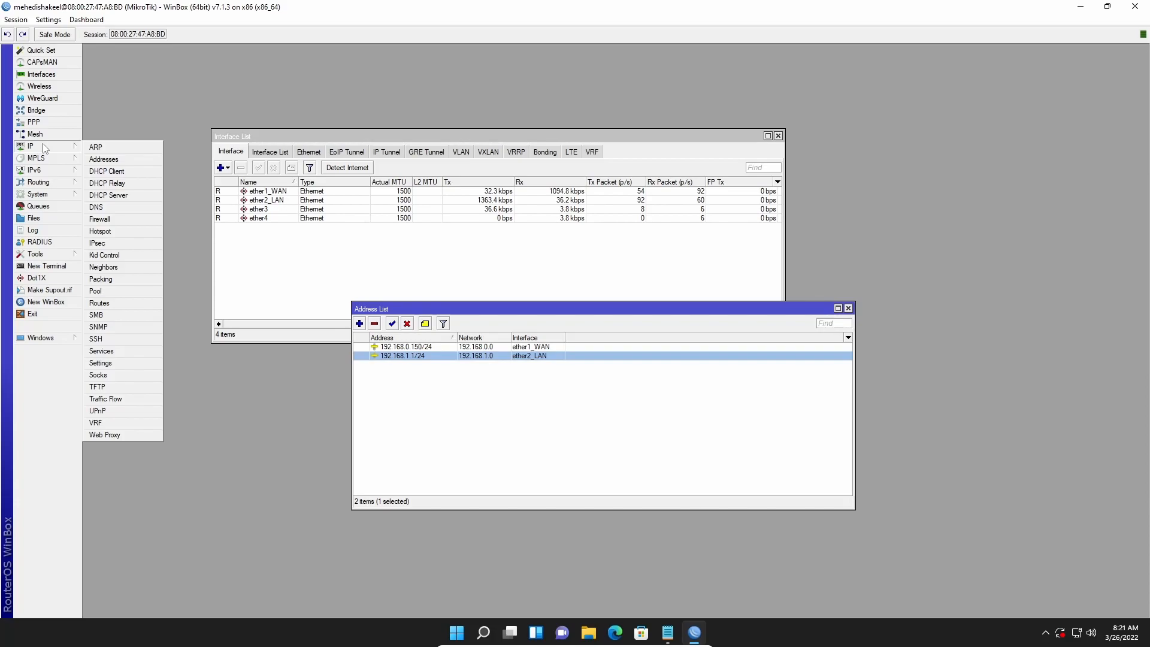
left_click(113, 304)
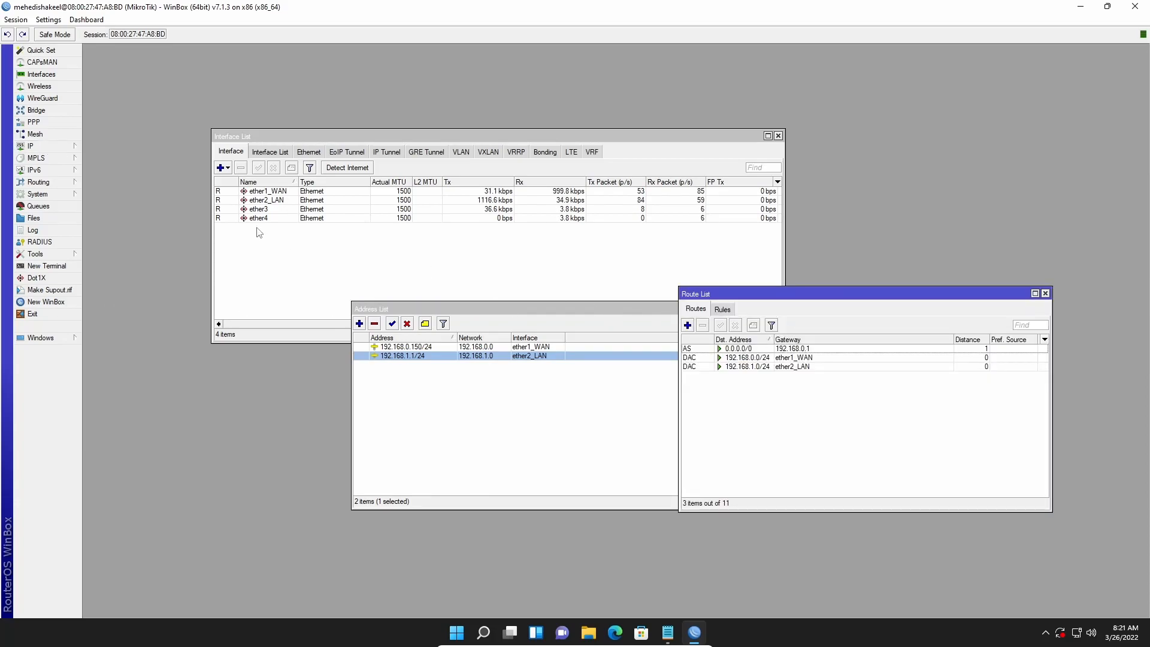
Review the configured DHCP server entry, move its window lower and bring the Interface List back to the front
left_click(42, 146)
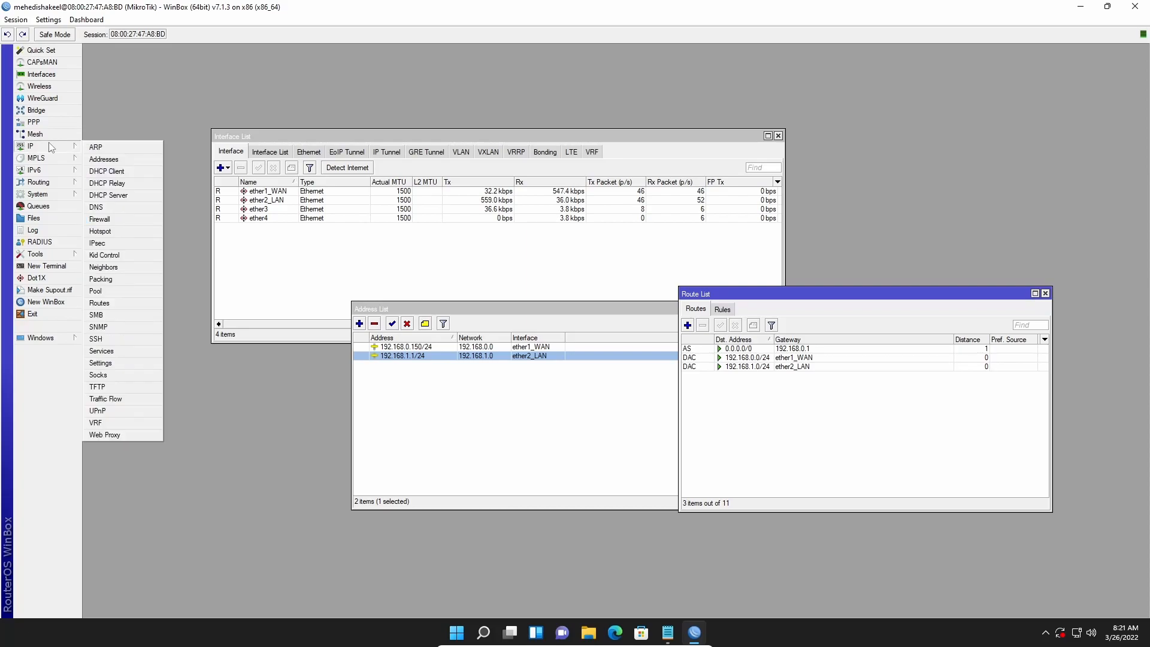
left_click(125, 196)
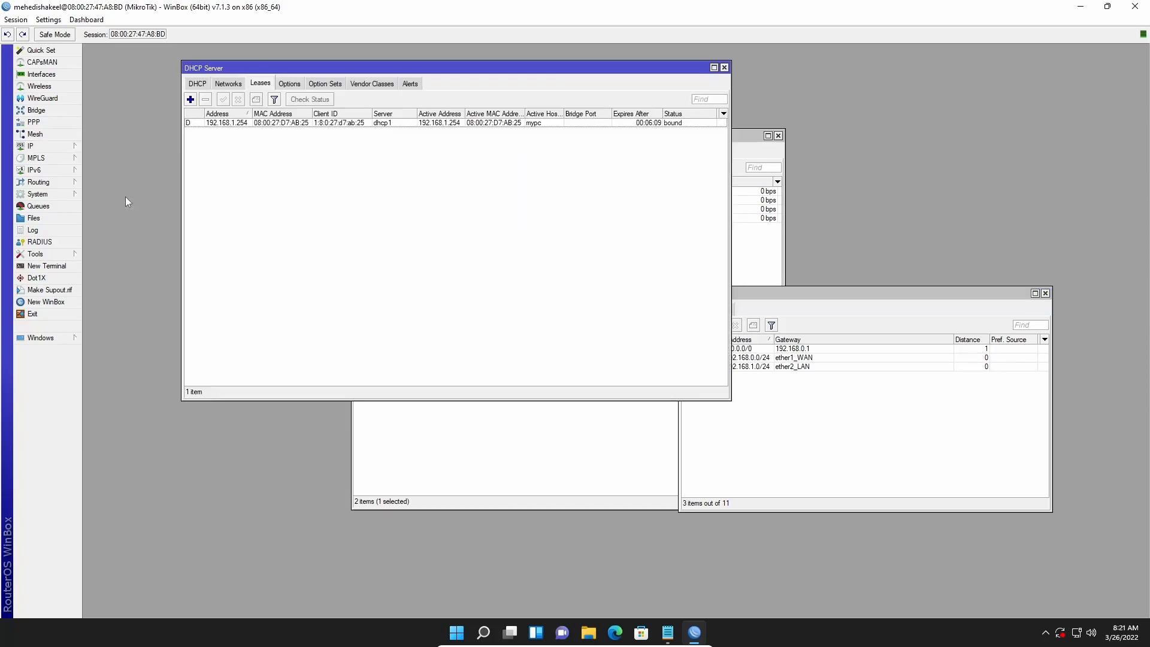
left_click(199, 85)
left_click_drag(391, 82, 432, 220)
left_click(424, 209)
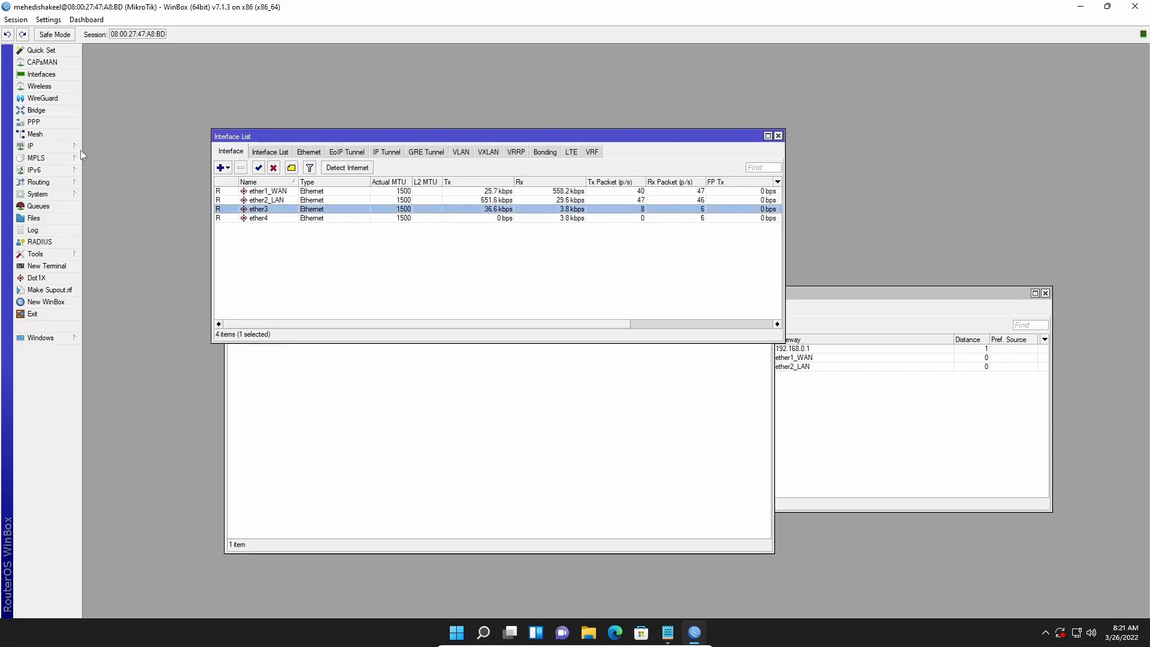
Open the firewall's NAT rules and widen the Action column to read the rule's full action name
left_click(56, 146)
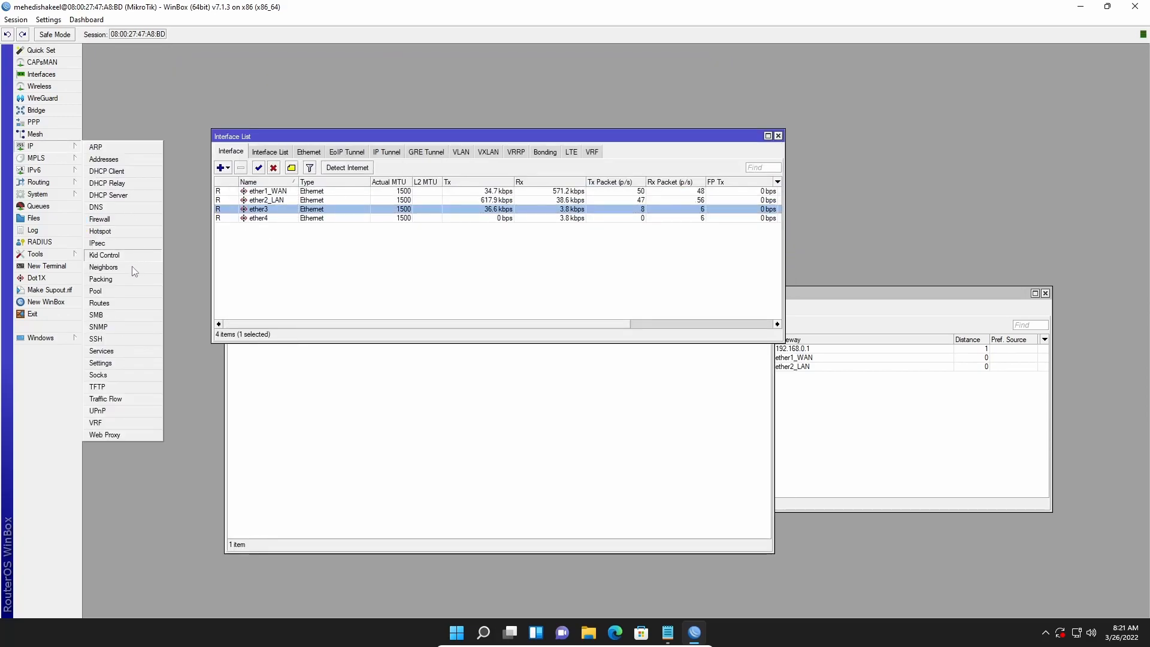
left_click(116, 219)
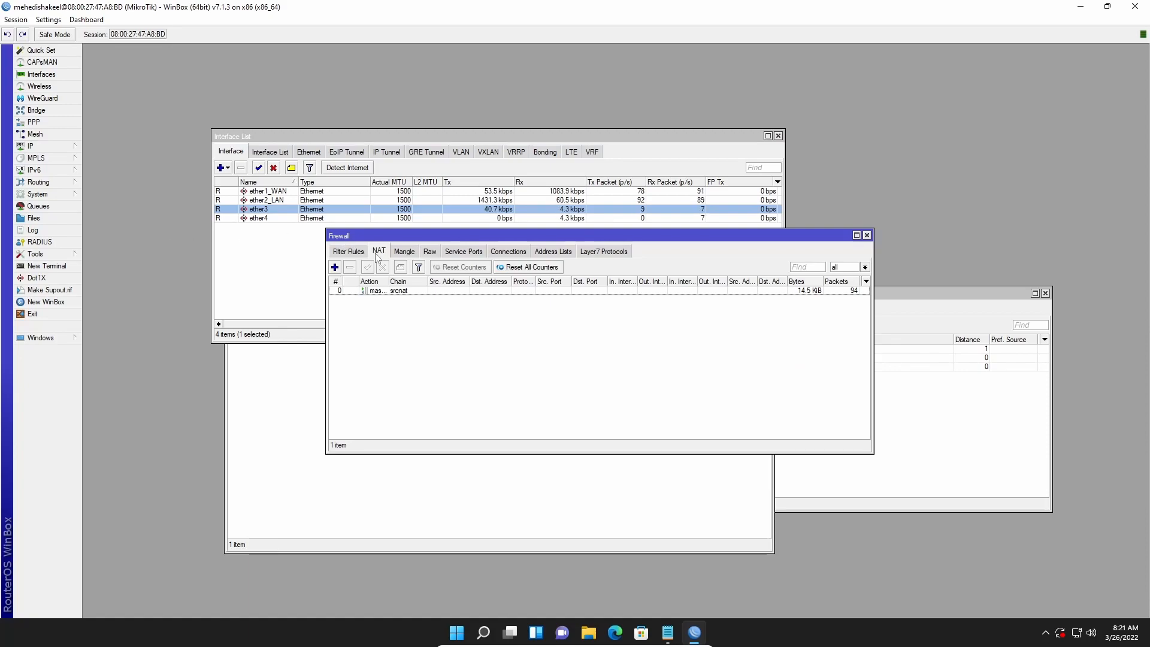
left_click_drag(388, 281, 426, 280)
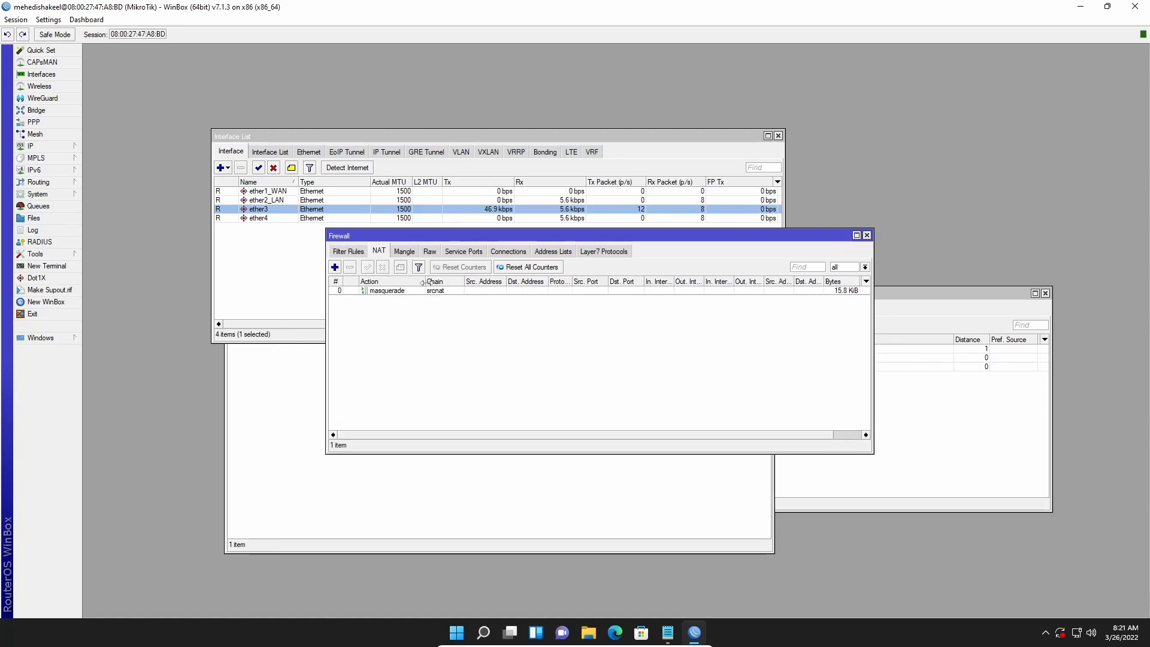
Bring the DHCP Server window to the front, show its leases and move the window aside
left_click(286, 384)
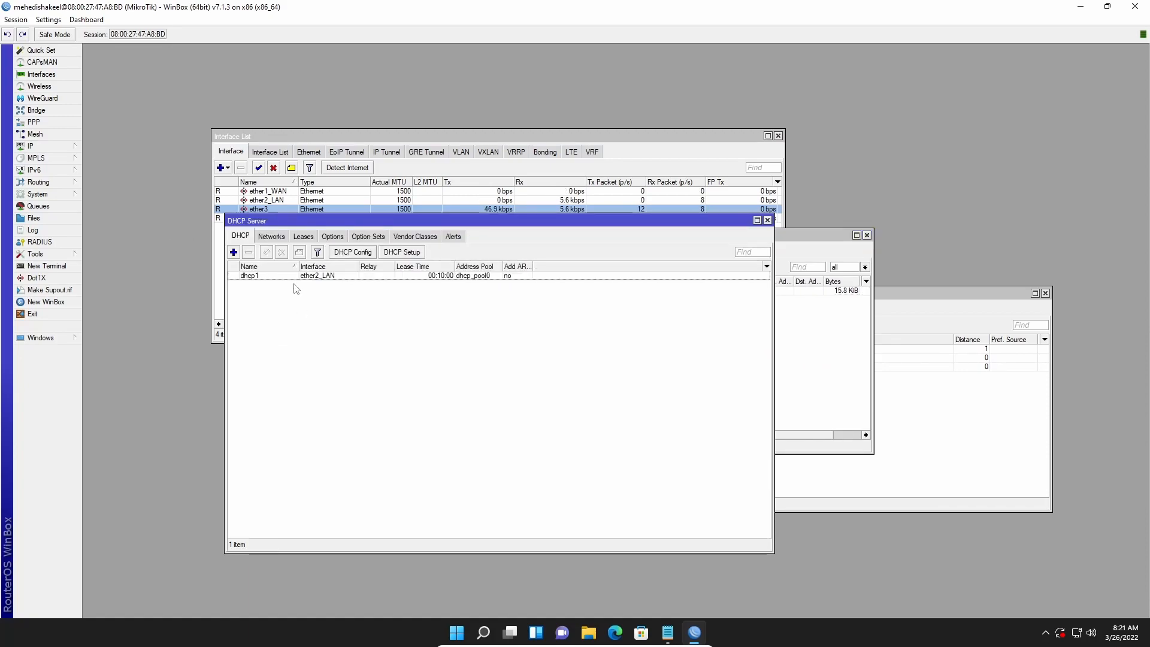
left_click(303, 237)
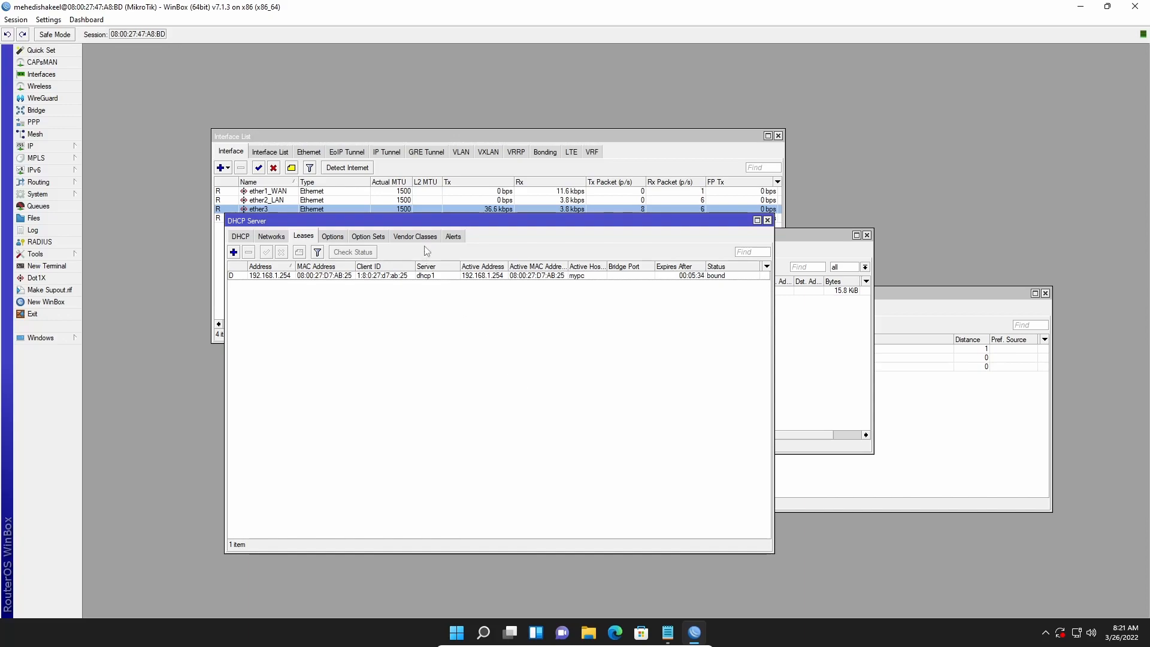
left_click_drag(438, 223, 363, 231)
Move the Interface List window higher and bring the Firewall and Route List windows forward to review them
left_click_drag(421, 137, 404, 90)
left_click(825, 236)
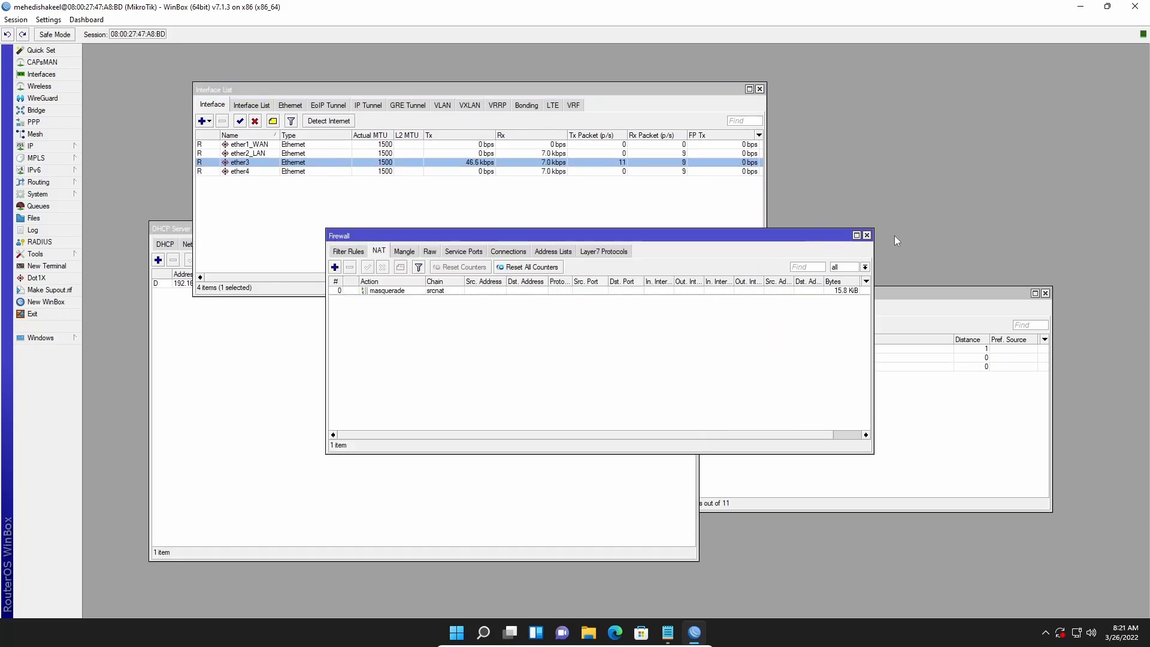
left_click(917, 294)
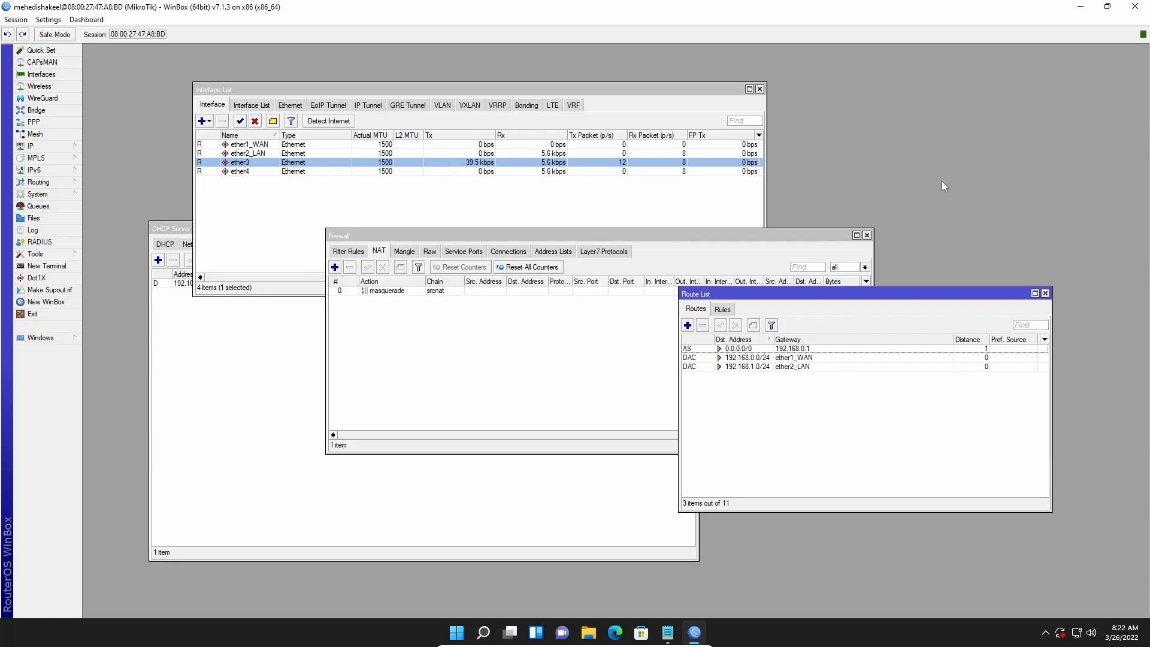
Close the Interface List, Firewall, DHCP Server and Address List windows and move the Route List to the middle of the workspace
left_click(759, 89)
left_click(867, 236)
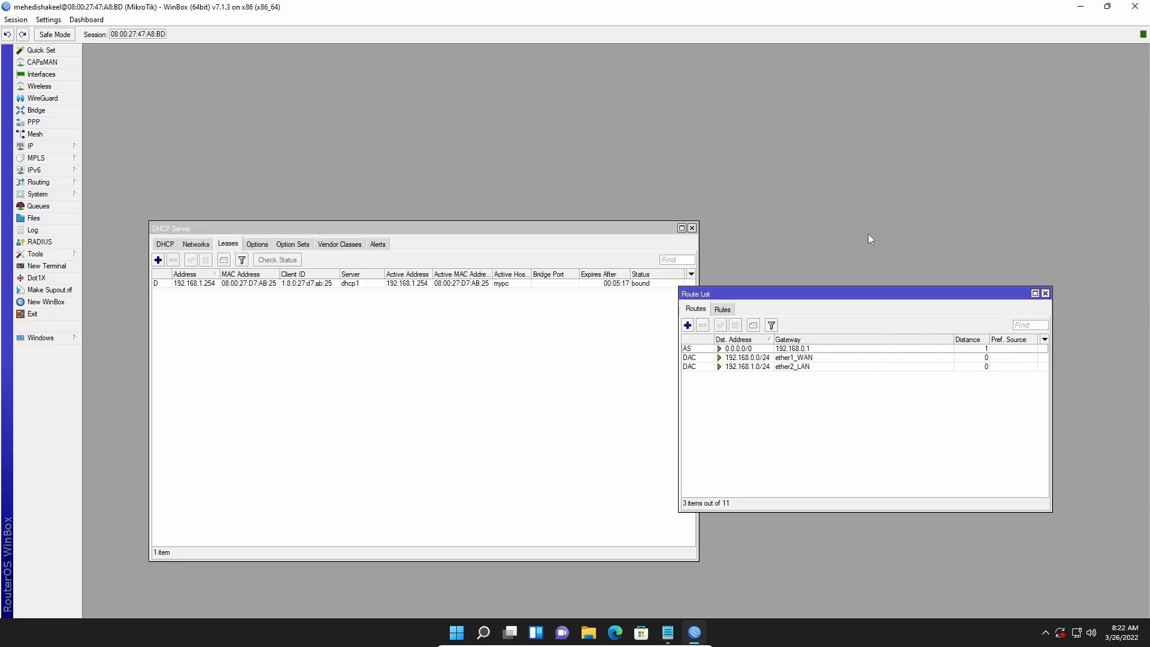
left_click(692, 229)
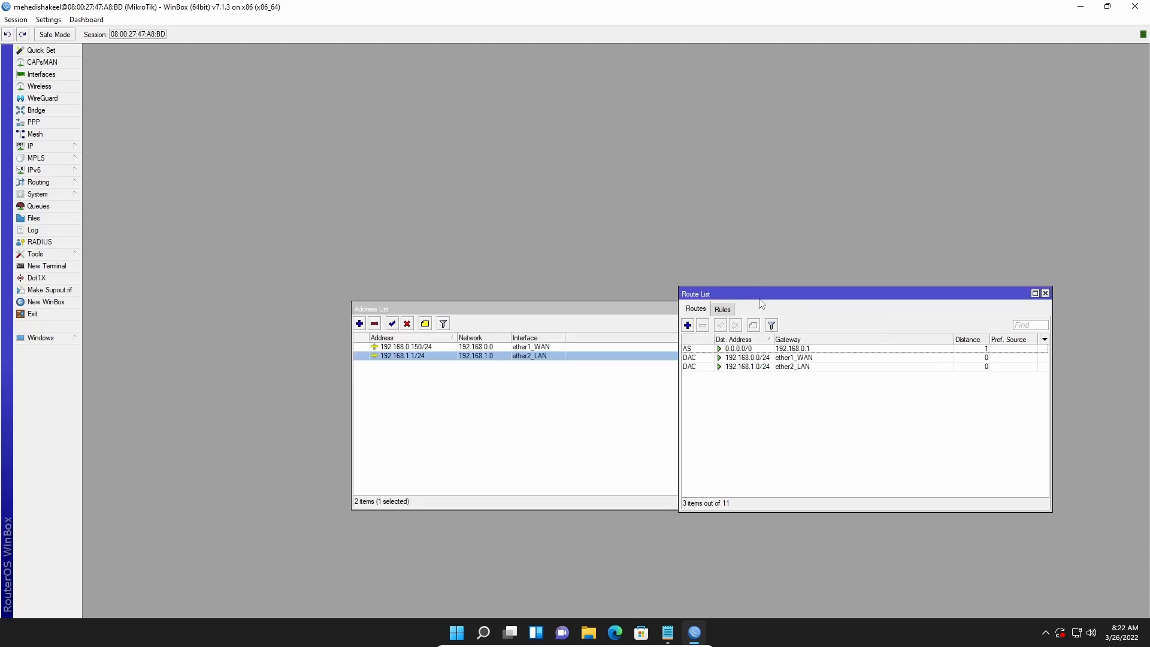
left_click(589, 308)
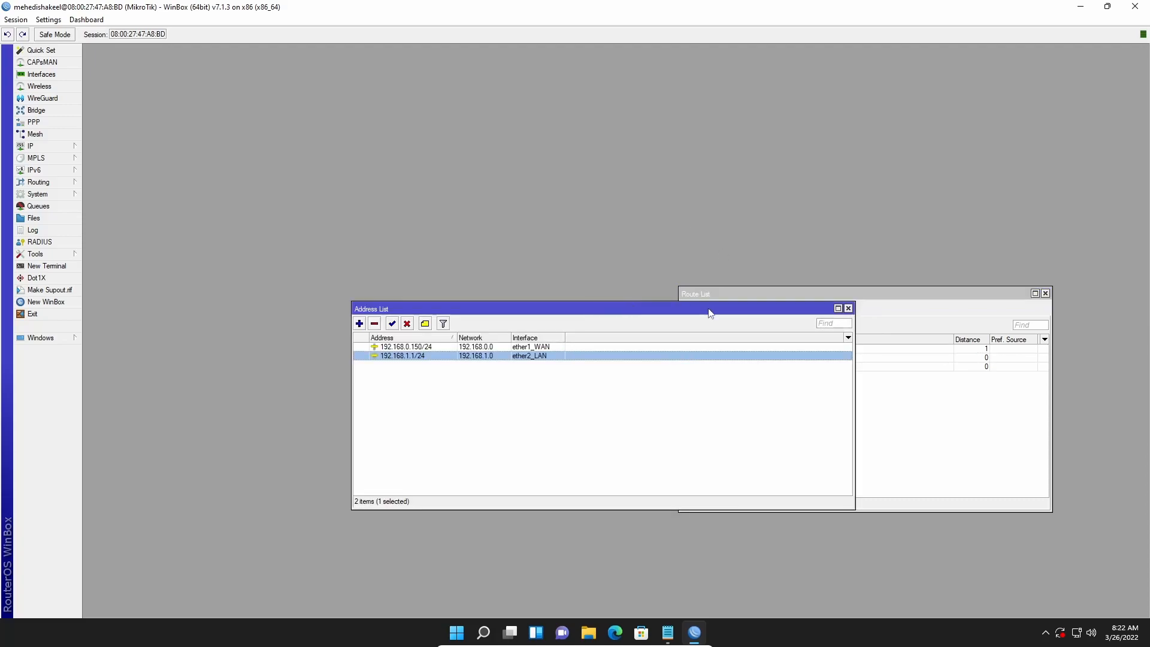
left_click(848, 309)
left_click_drag(859, 295, 591, 237)
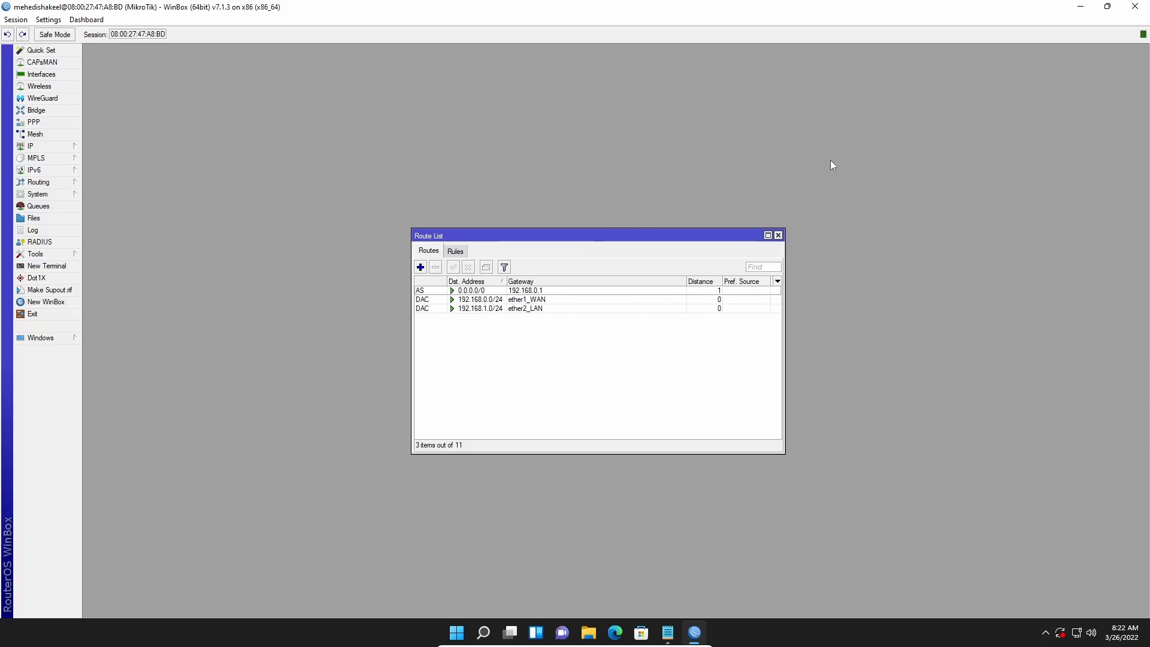